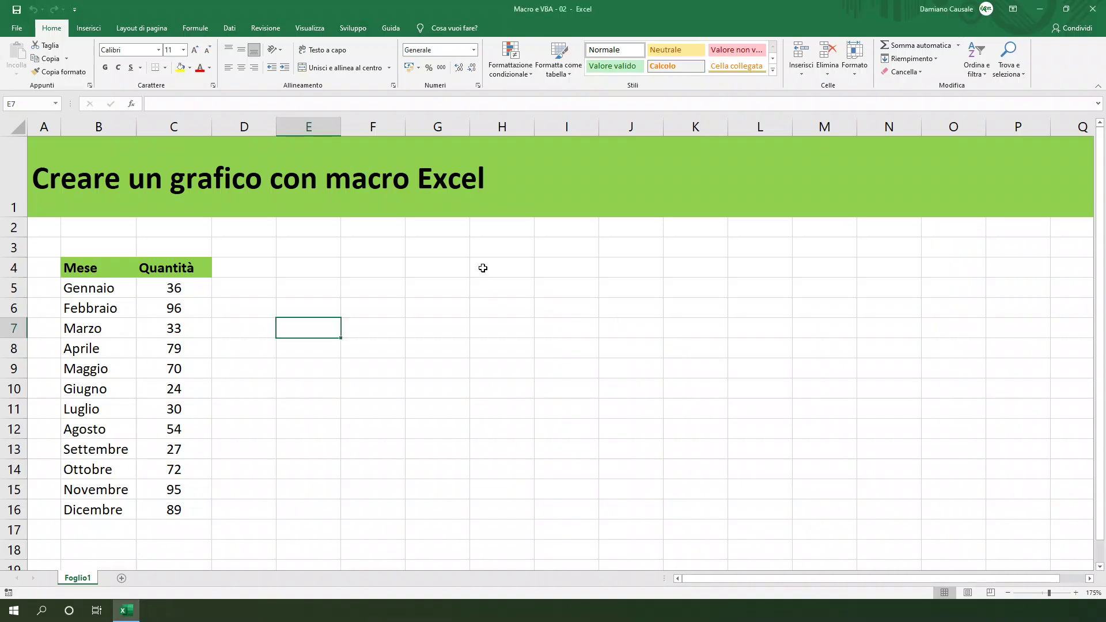
Check the quantities 79, 33 and 96, then open Foglio1's code via Visualizza codice
click(153, 347)
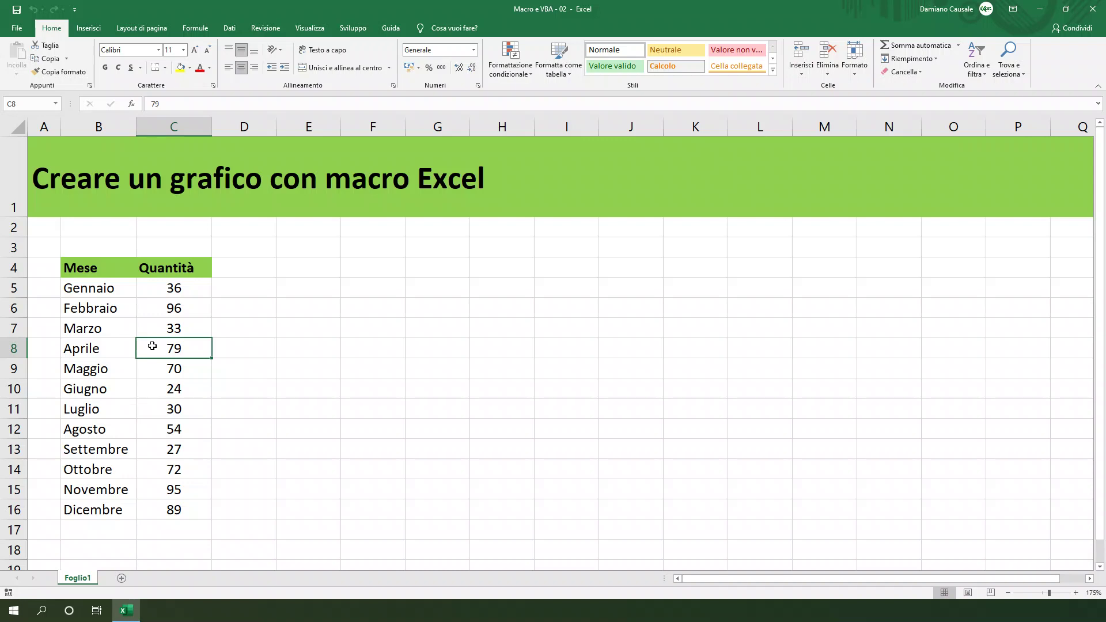
click(150, 324)
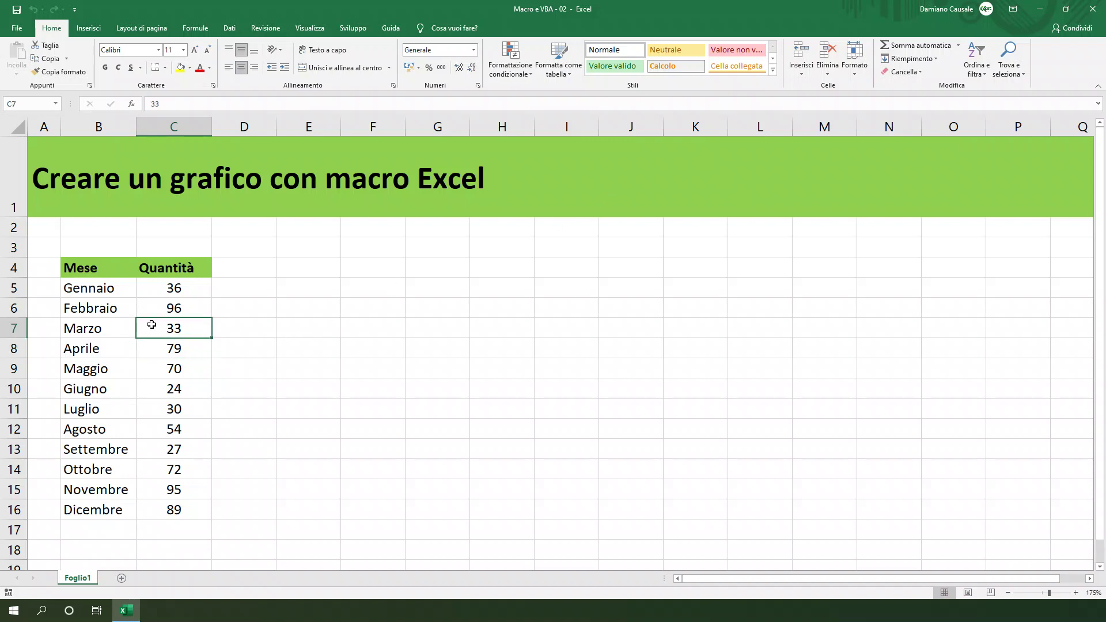
click(169, 348)
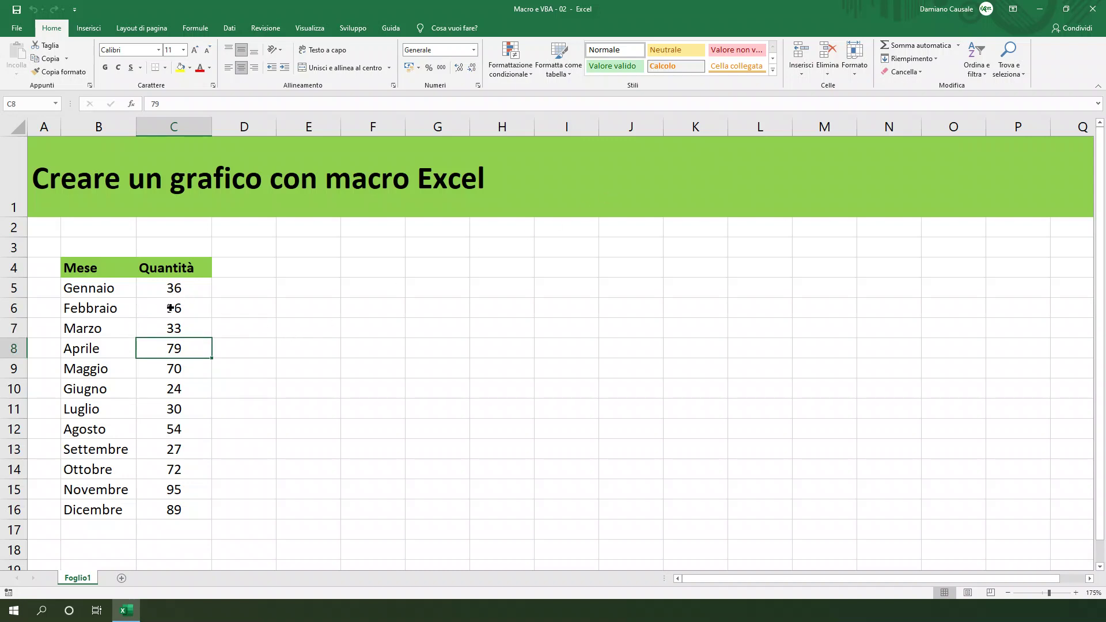
click(170, 308)
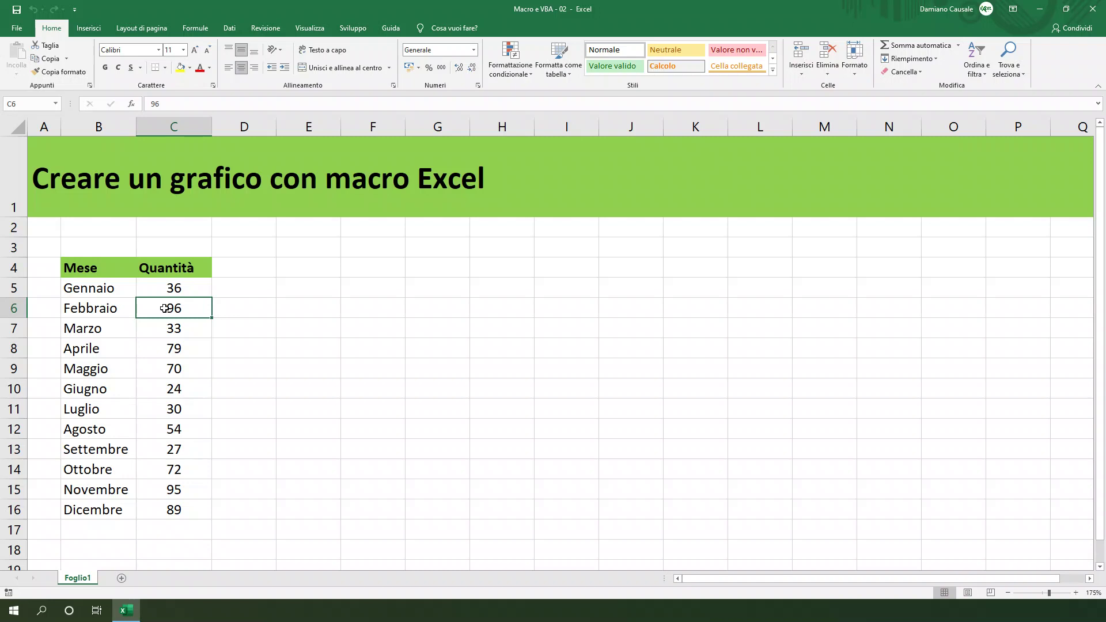
right_click(75, 585)
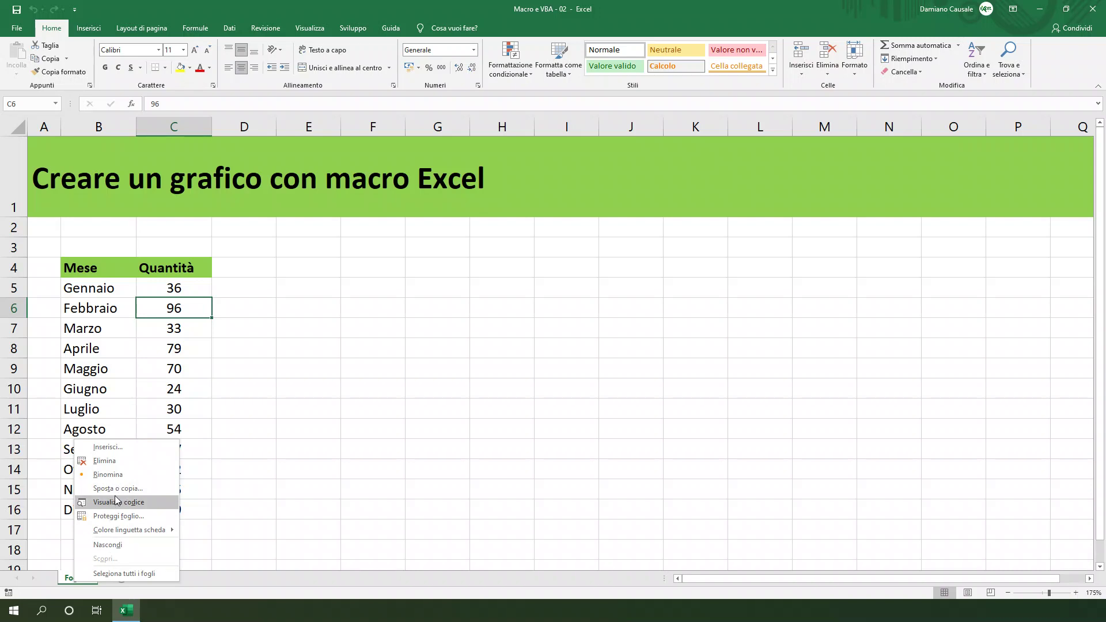
click(114, 502)
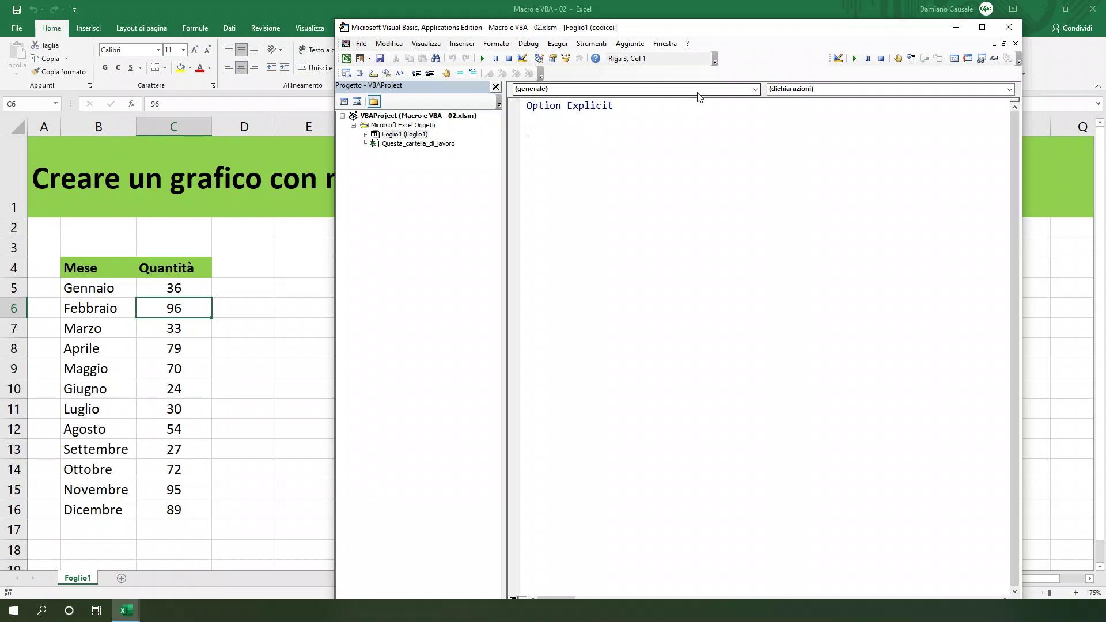
Place the restored workbook window on the left and the Foglio1 code editor on the right
drag(727, 27, 818, 20)
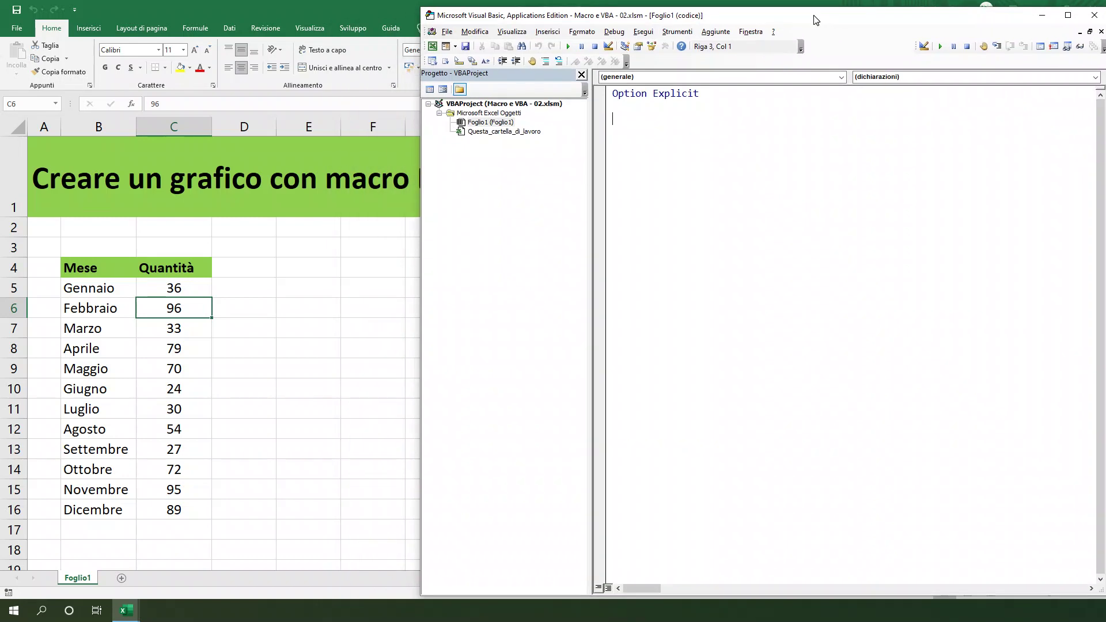
click(374, 12)
double_click(375, 12)
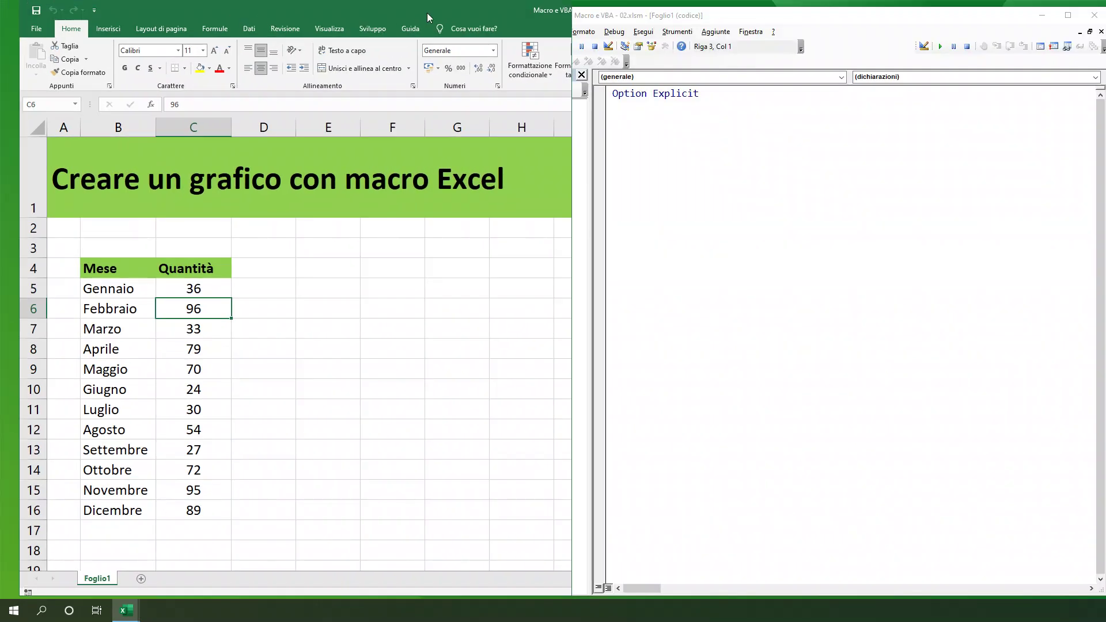
drag(630, 19, 642, 14)
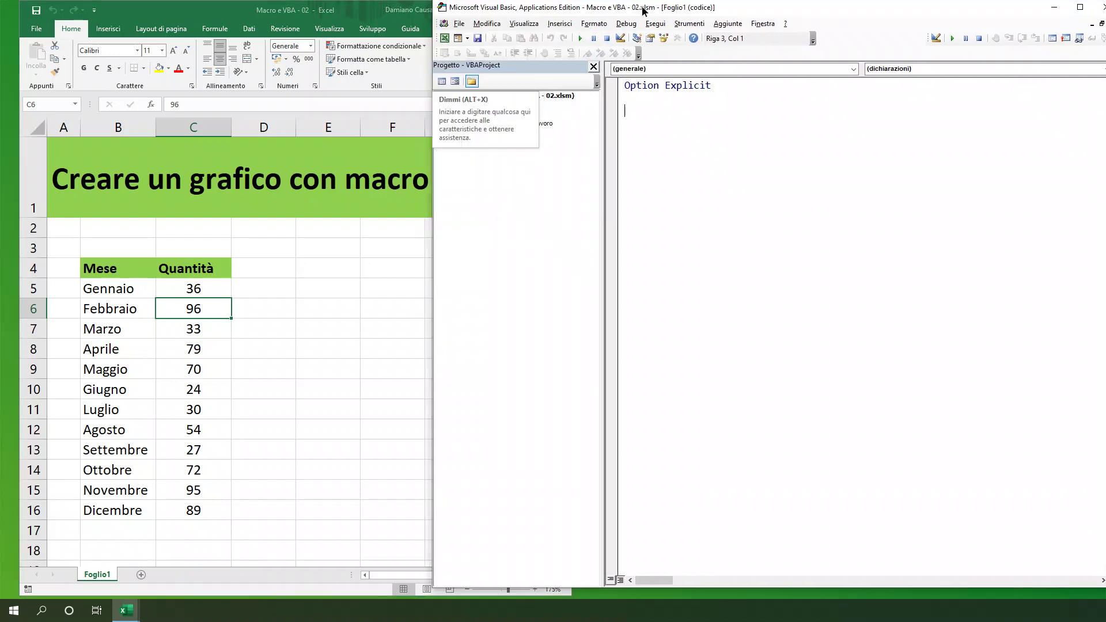
click(150, 311)
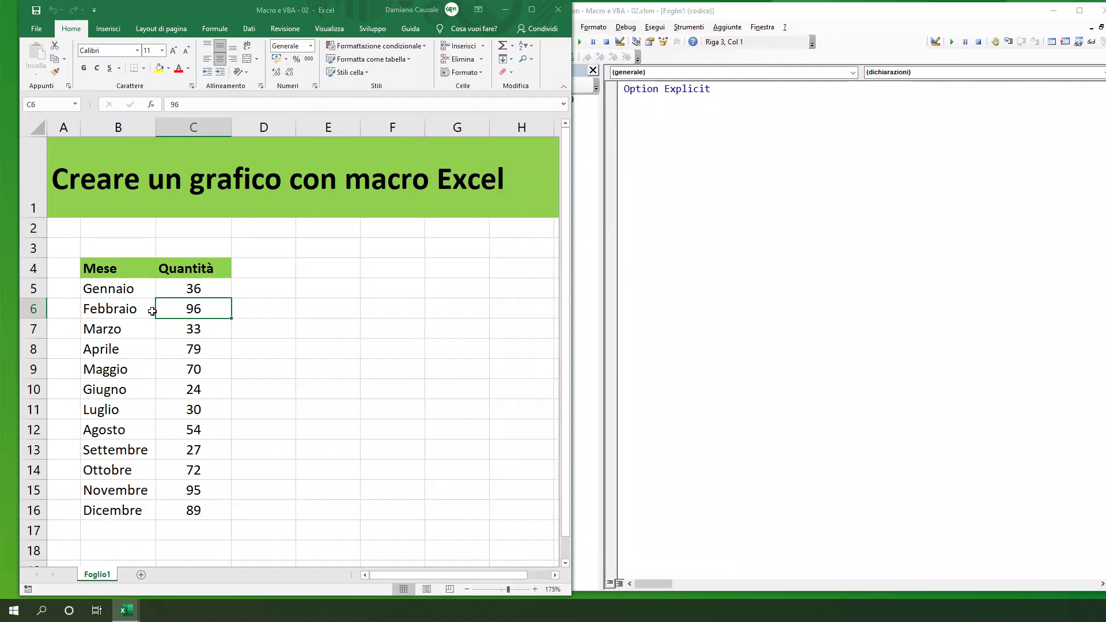
Record a new macro named CreaGrafico, stored in this workbook
click(30, 590)
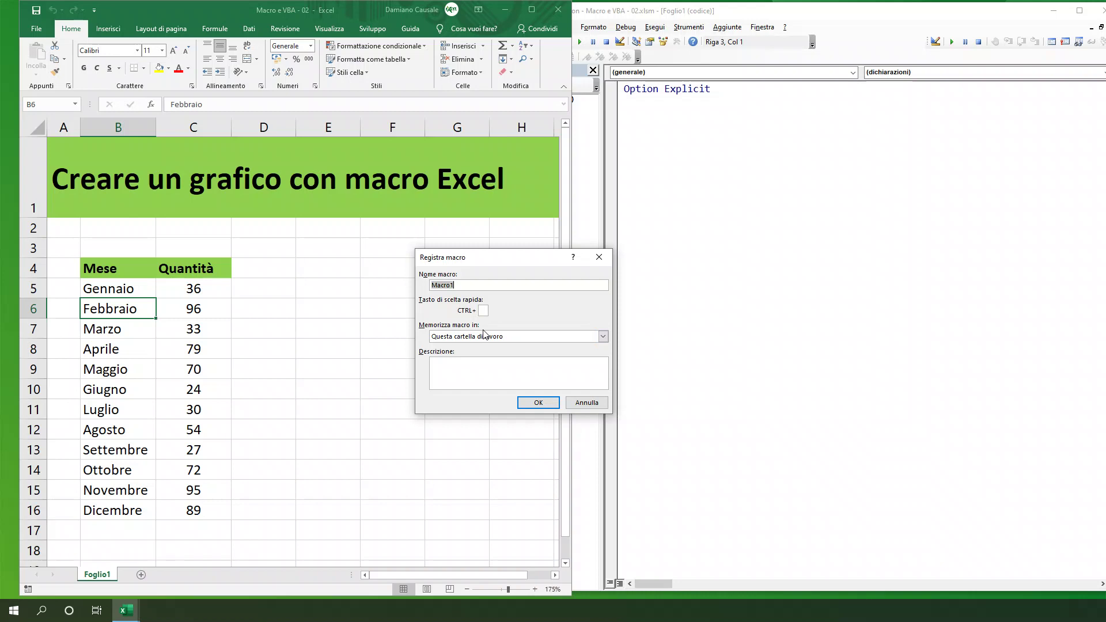
text(CreaGra)
text(fico)
click(537, 403)
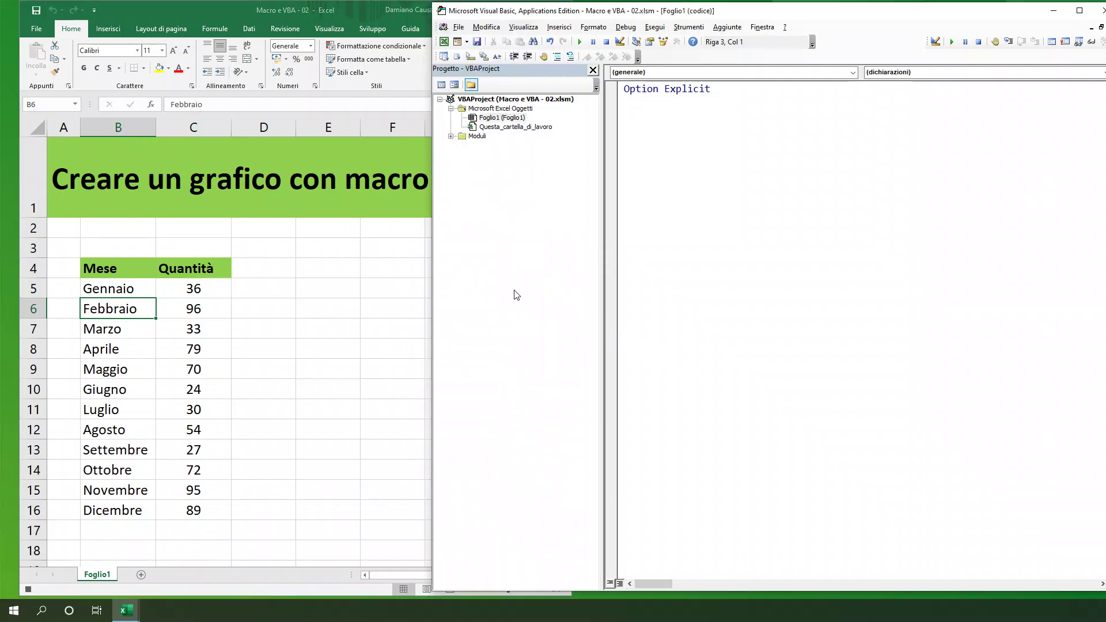
Open Modulo1 under Moduli and select cell C6 so Range("C6").Select is recorded
click(451, 136)
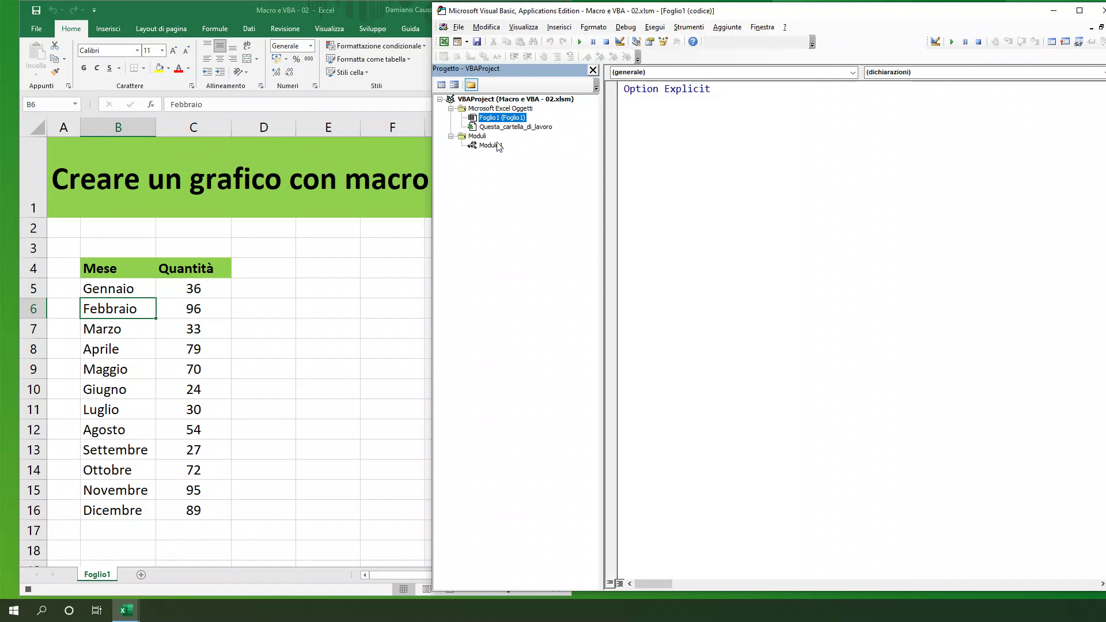
double_click(498, 146)
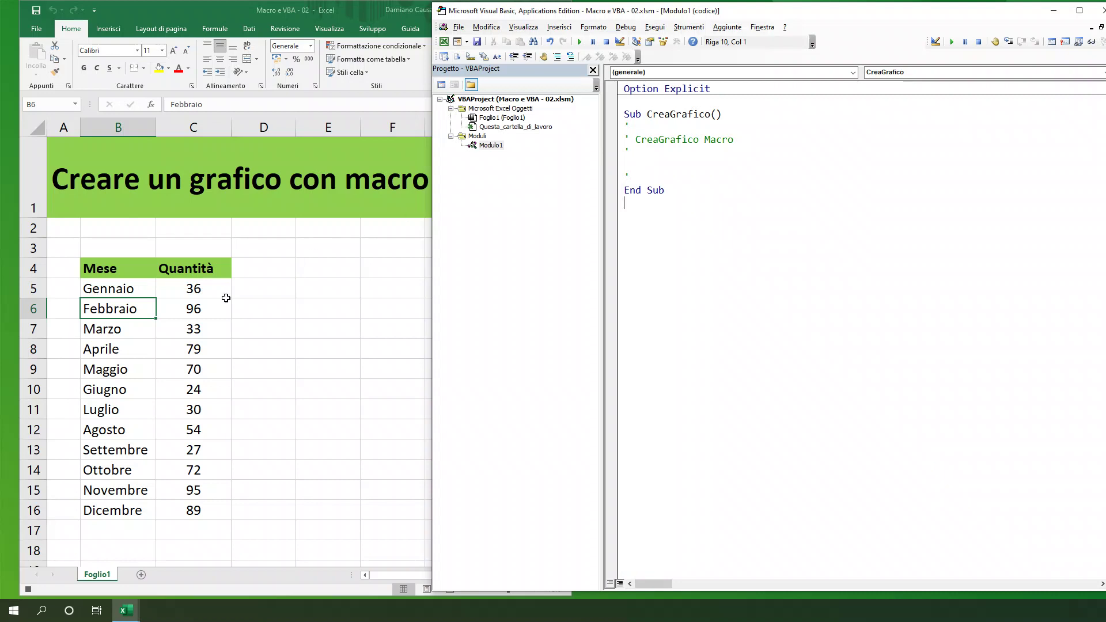
click(204, 305)
click(204, 305)
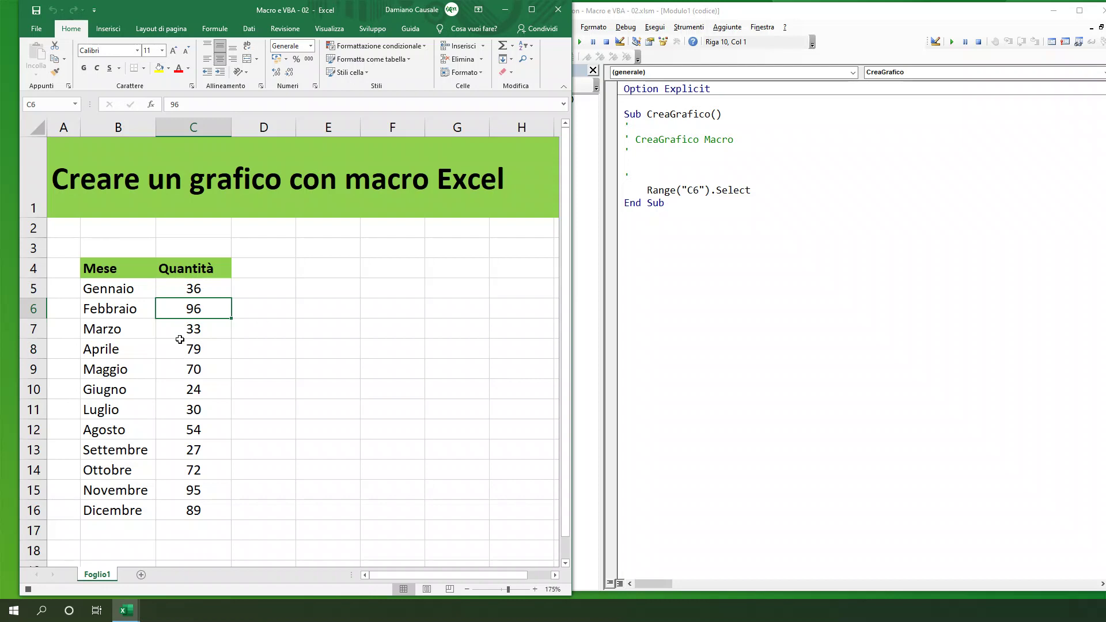
Record an Alt+F1 column chart, stop recording, delete the test chart, and mark the C6 line
key(alt+F1)
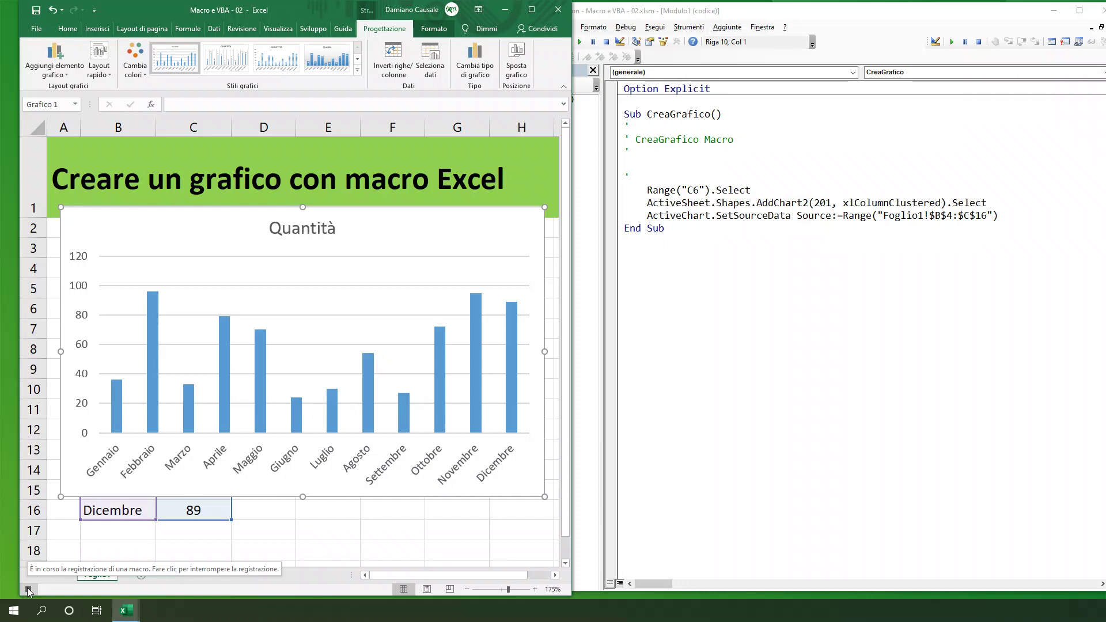
click(28, 591)
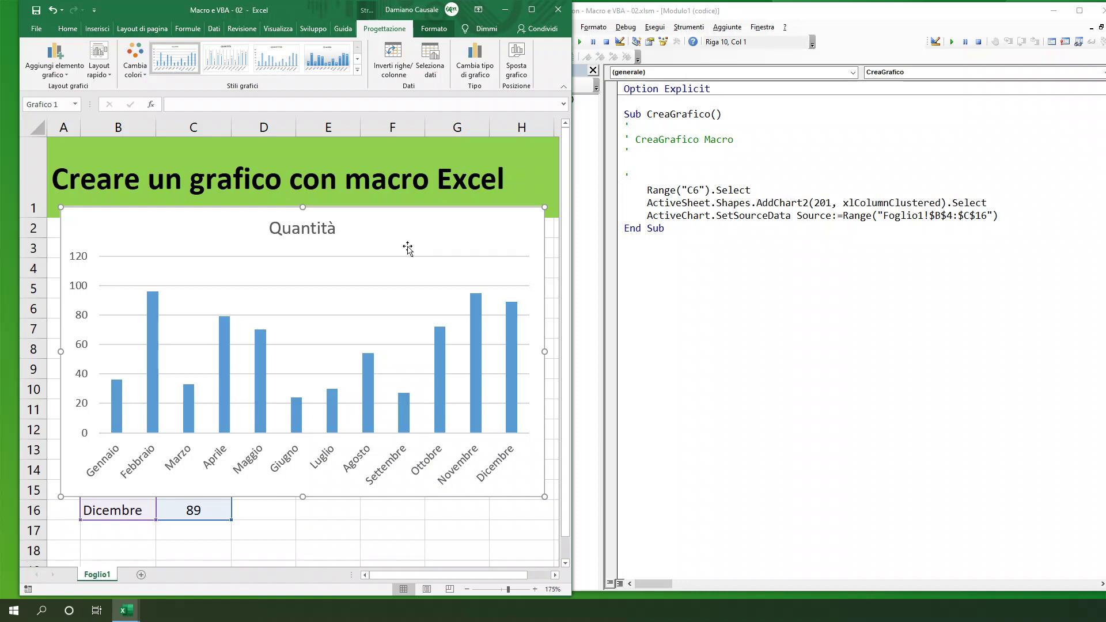
key(Delete)
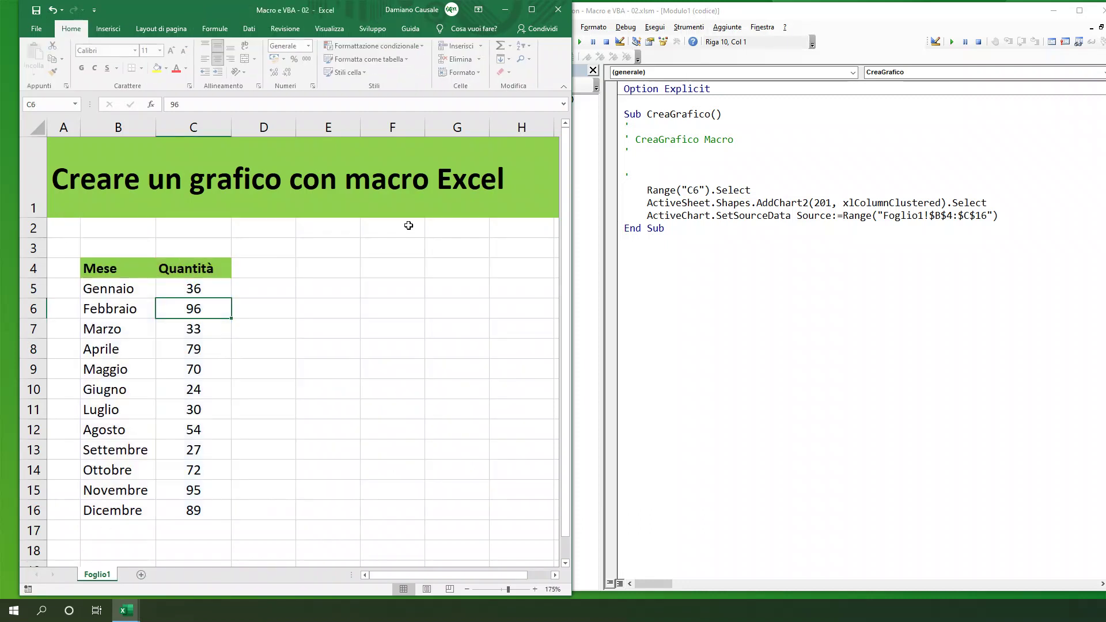
click(465, 288)
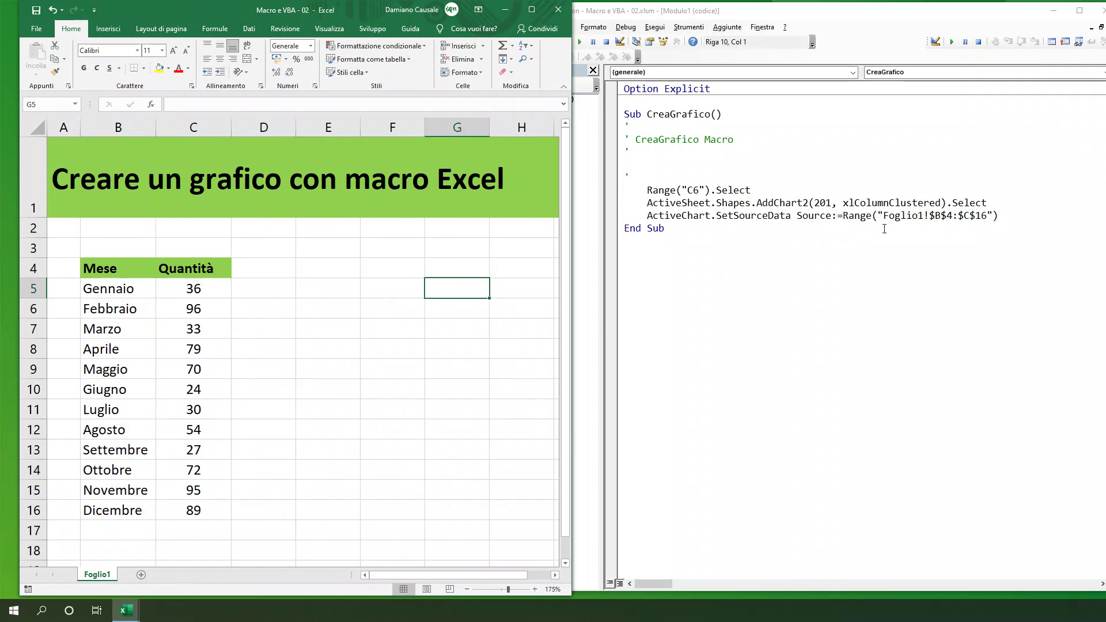
drag(752, 190, 624, 191)
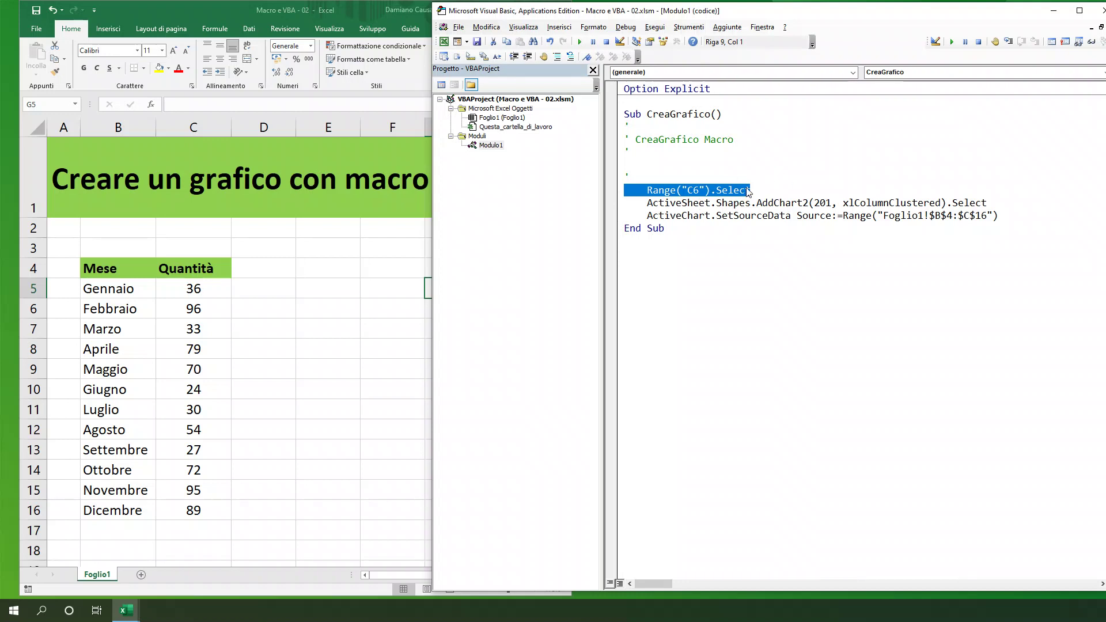
Remove the C6 line and replace Foglio1!$B$4:$C$16 with Range("B4").CurrentRegion as chart source
key(Delete)
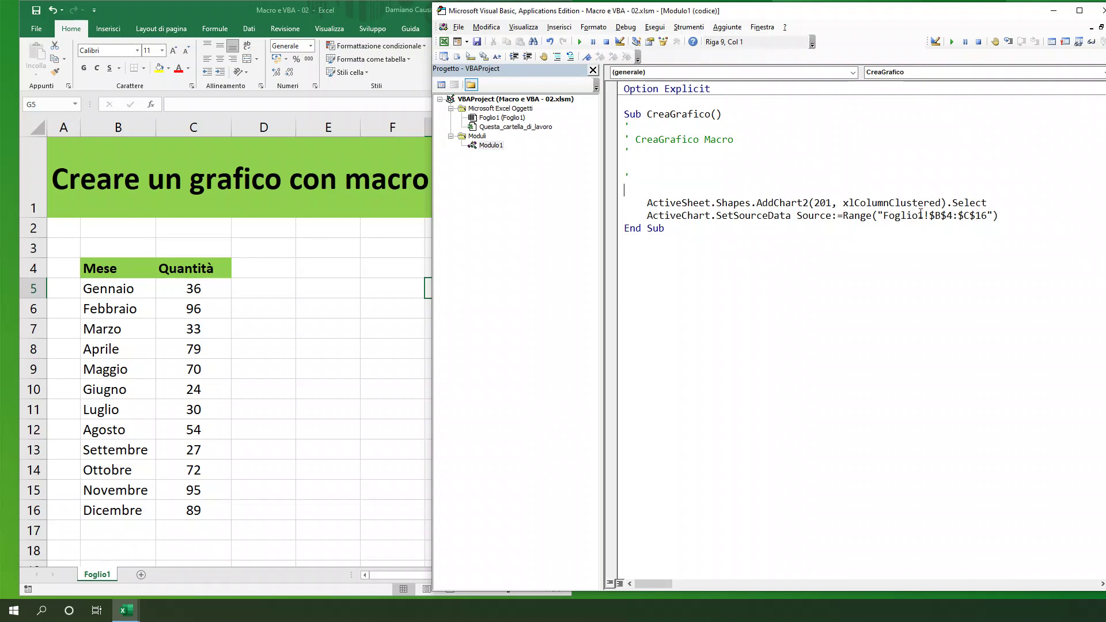
click(988, 216)
drag(987, 215, 884, 217)
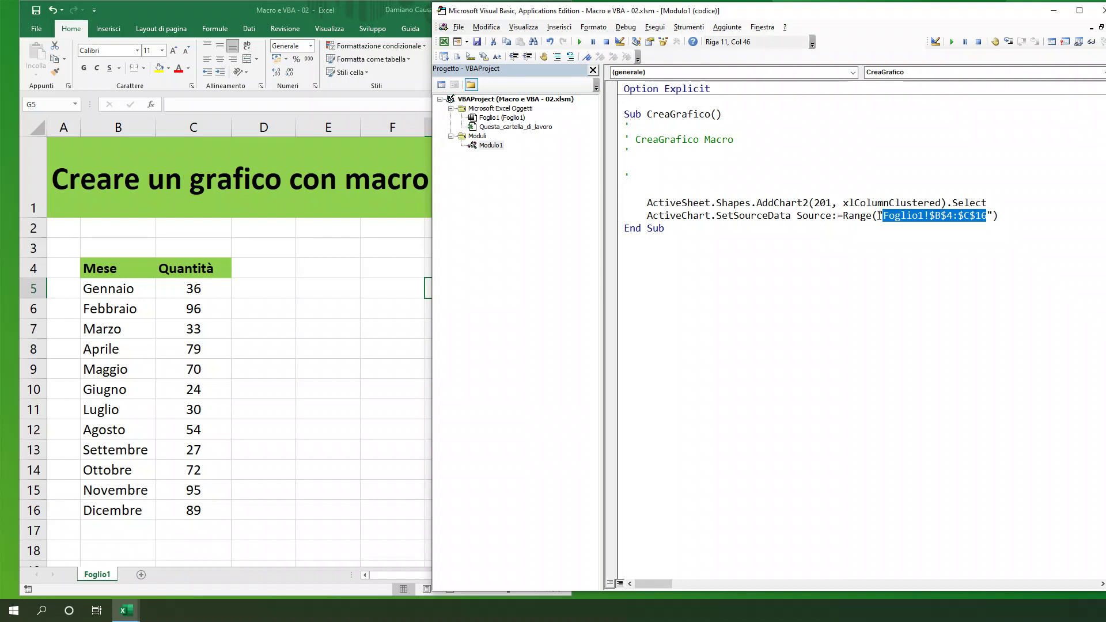
text(B)
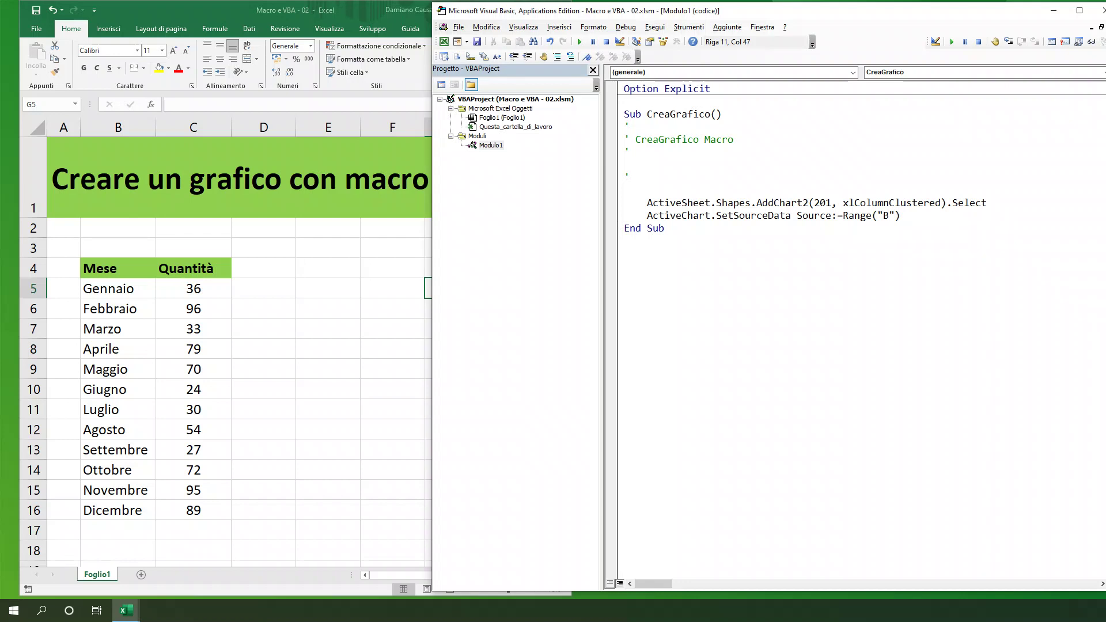
text(4"))
text(.)
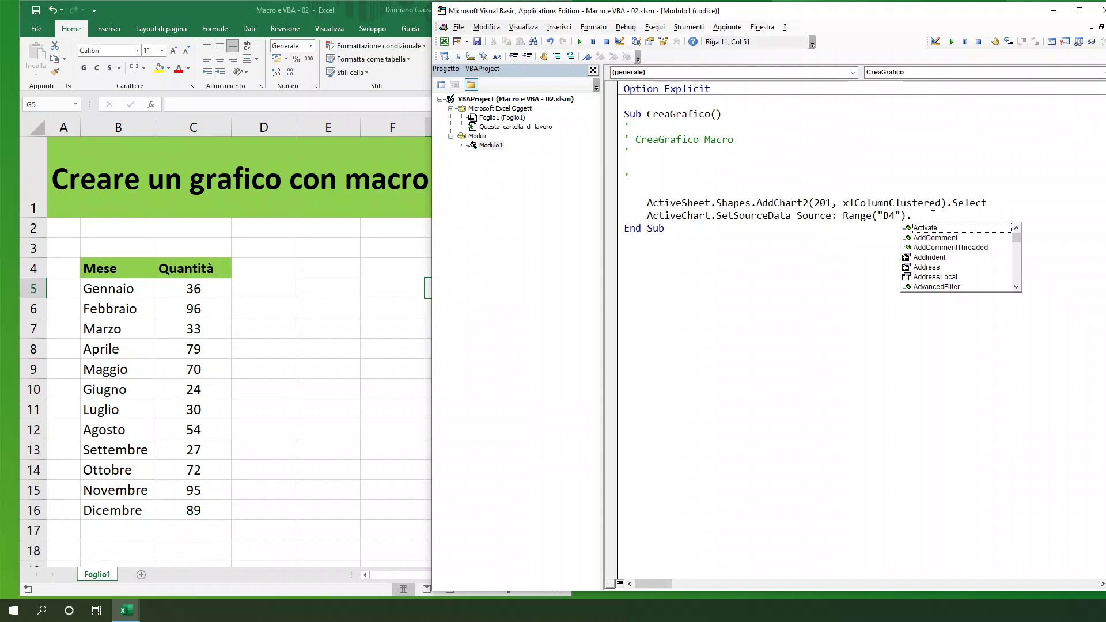
text(cu)
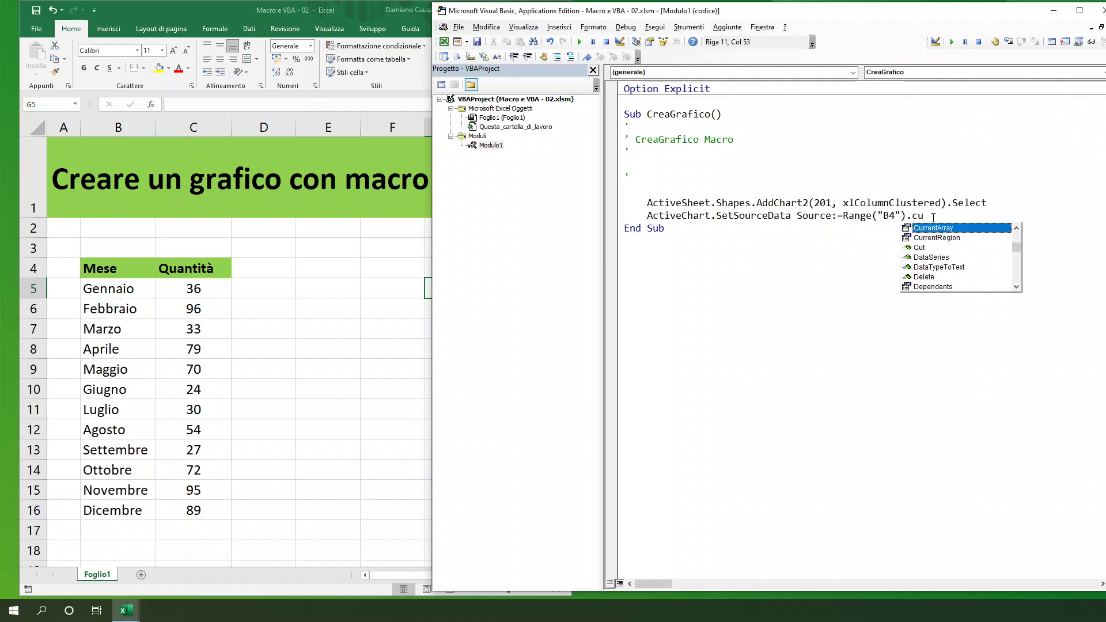
double_click(927, 238)
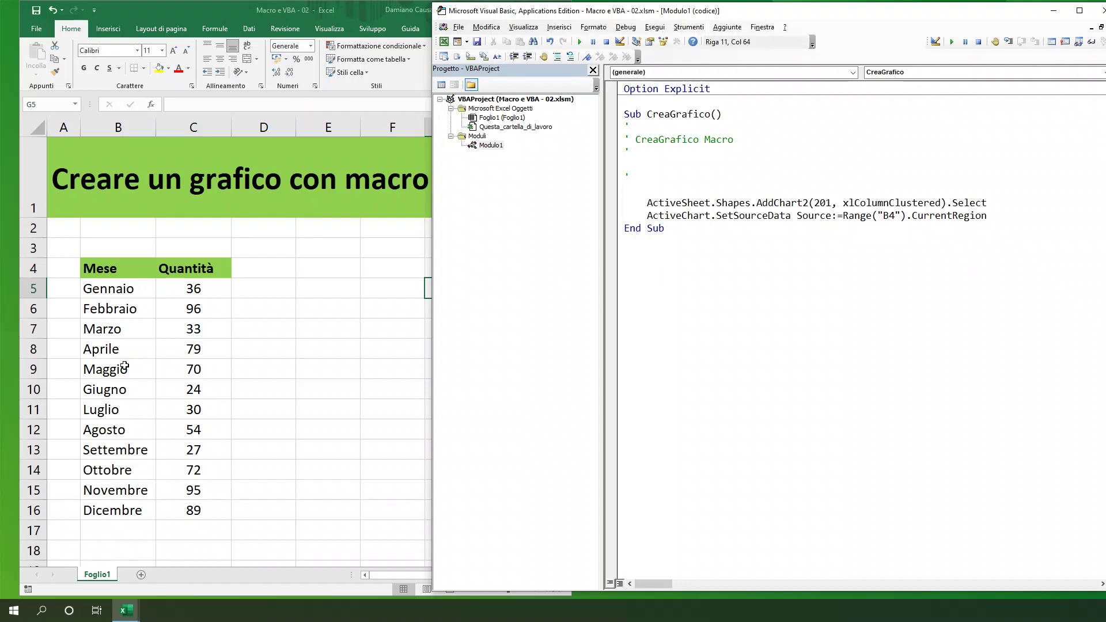
Select the table B4:C16 from the Mese header down to Dicembre, then return to the code
click(117, 269)
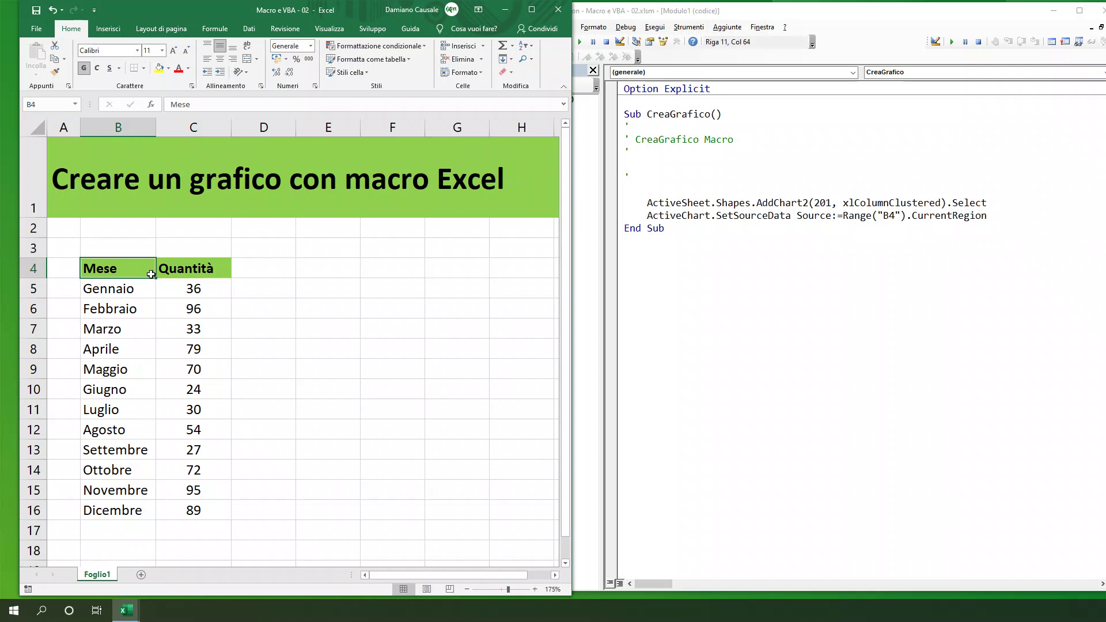
mouse_move(134, 271)
mouse_down()
mouse_move(188, 421)
mouse_move(190, 512)
mouse_up()
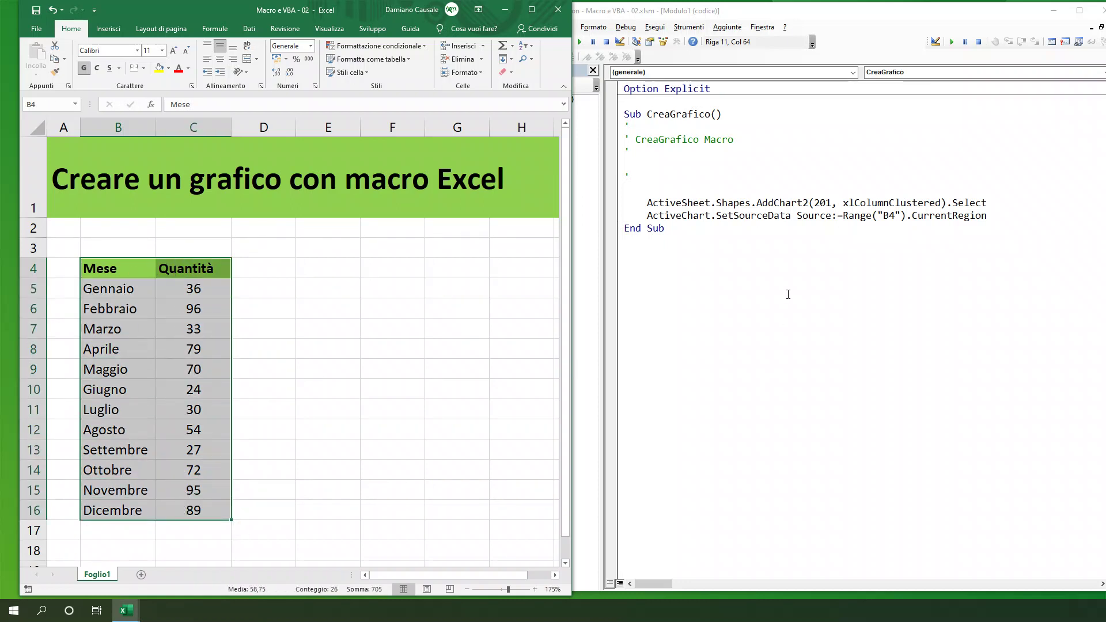
click(785, 215)
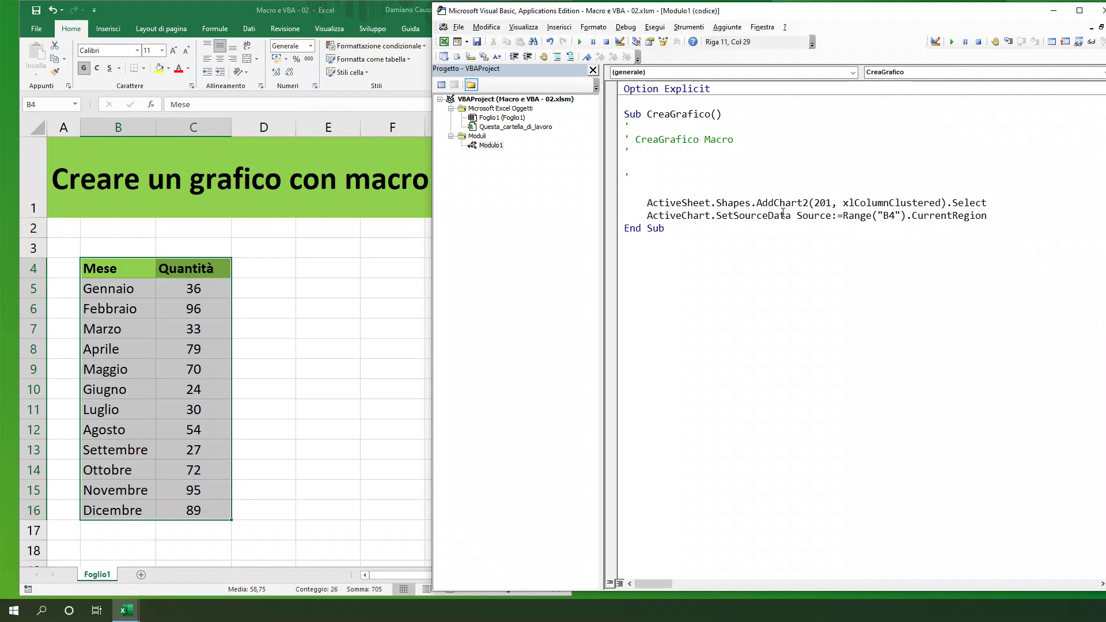
Run CreaGrafico to draw the Quantità column chart on the worksheet
click(1000, 217)
click(351, 311)
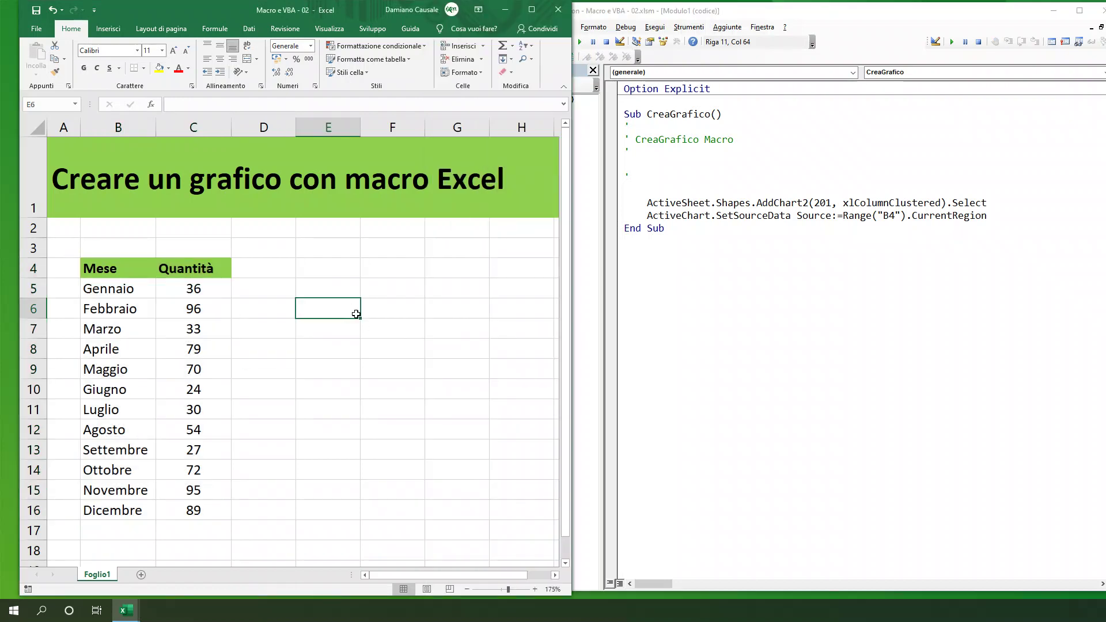
click(775, 207)
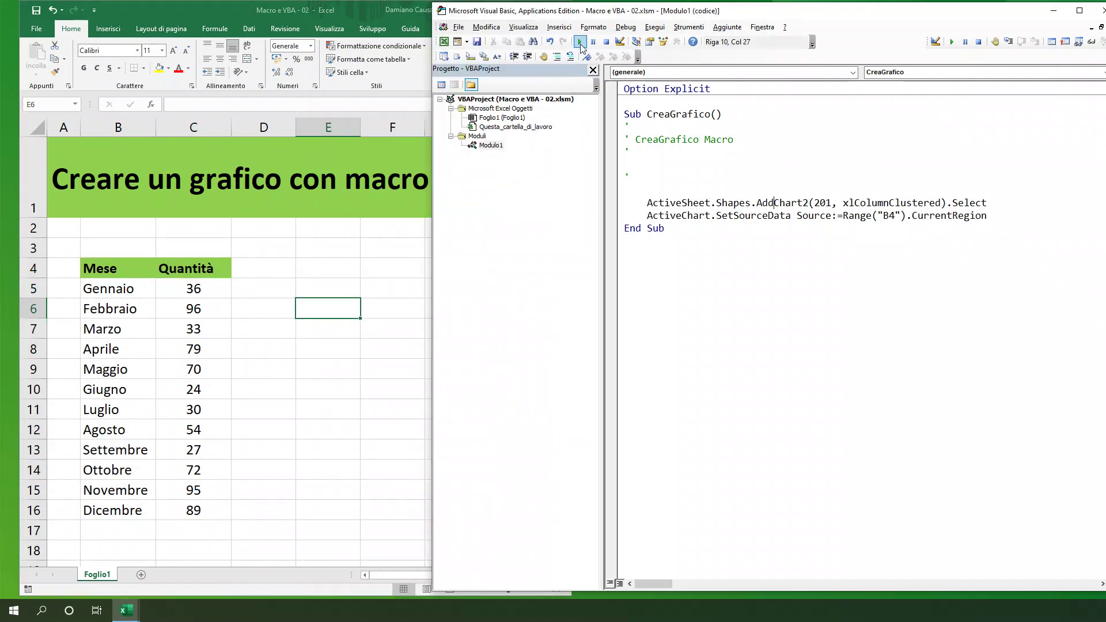
click(581, 44)
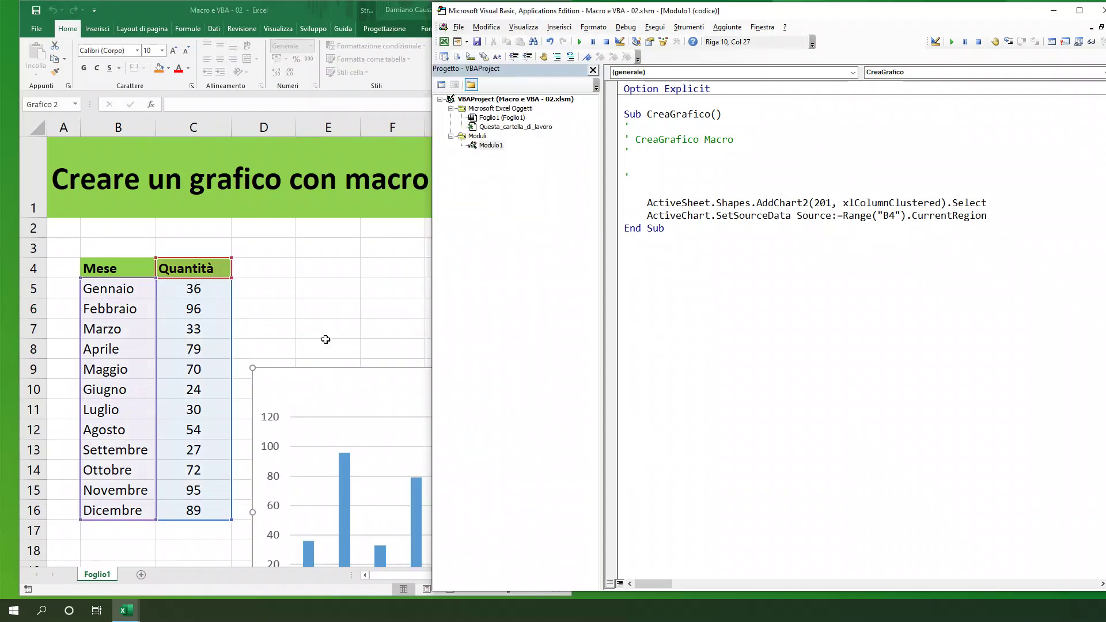
click(368, 332)
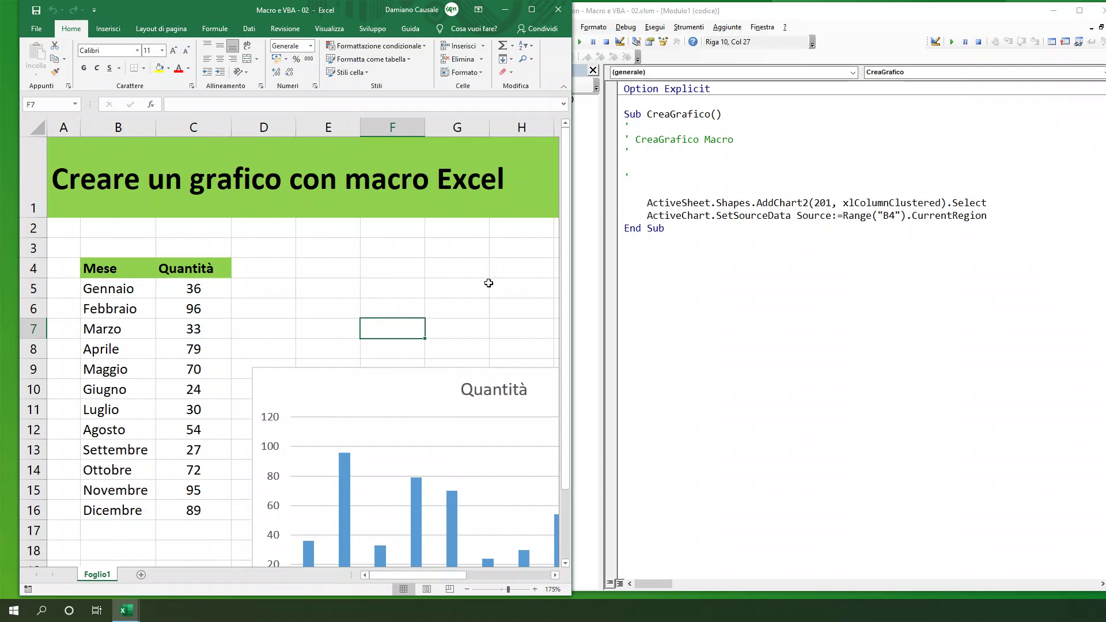
Select the new test chart and delete it, then go back to the macro code
click(338, 377)
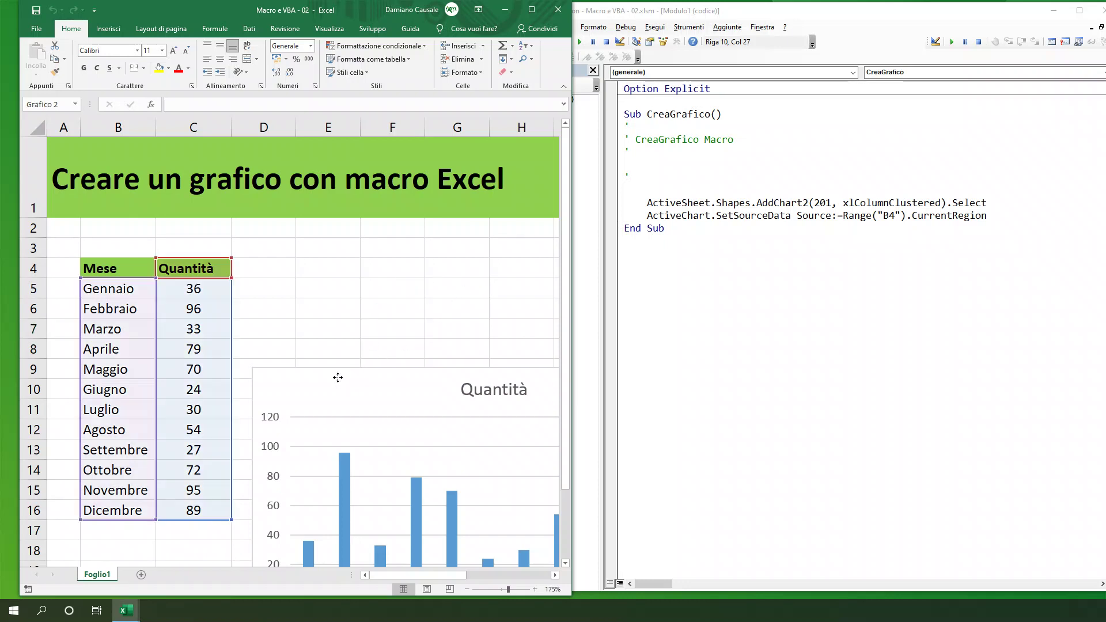
click(327, 270)
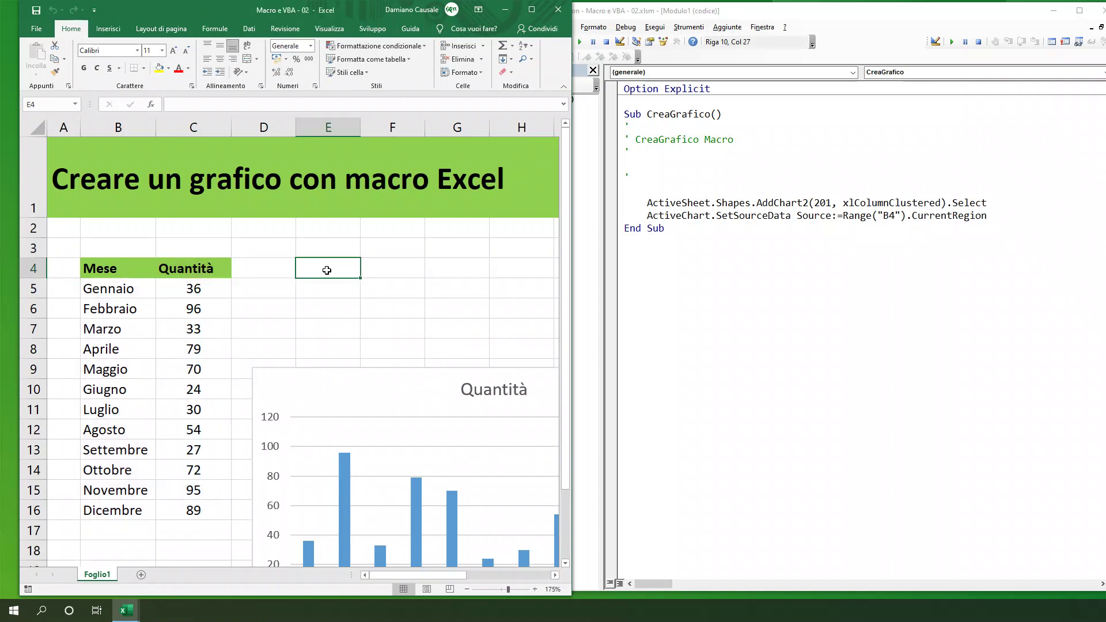
click(364, 378)
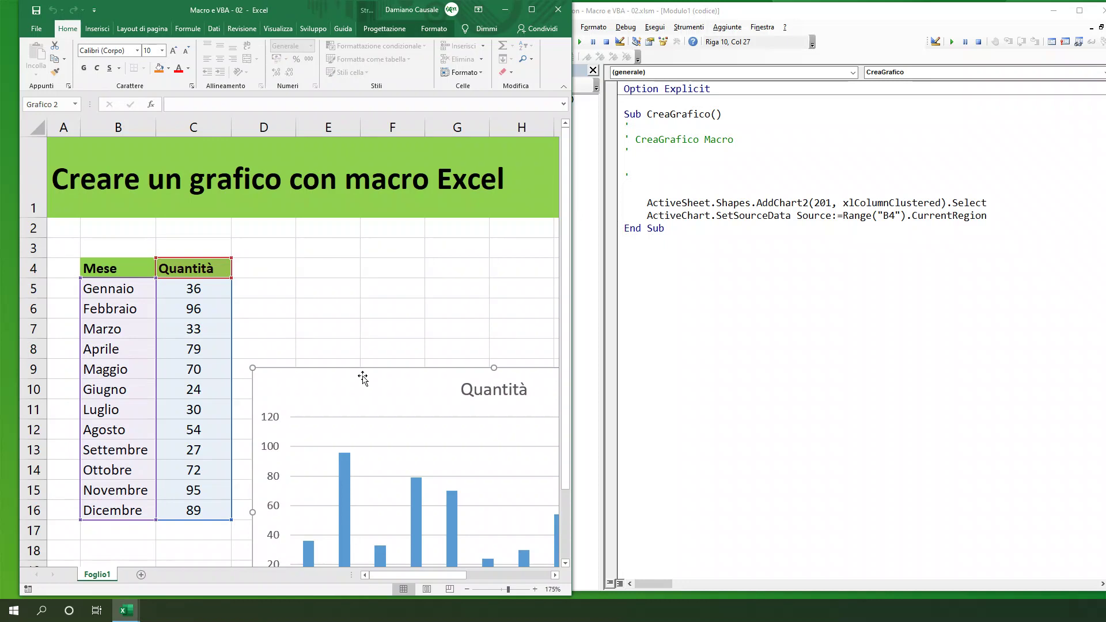
key(Delete)
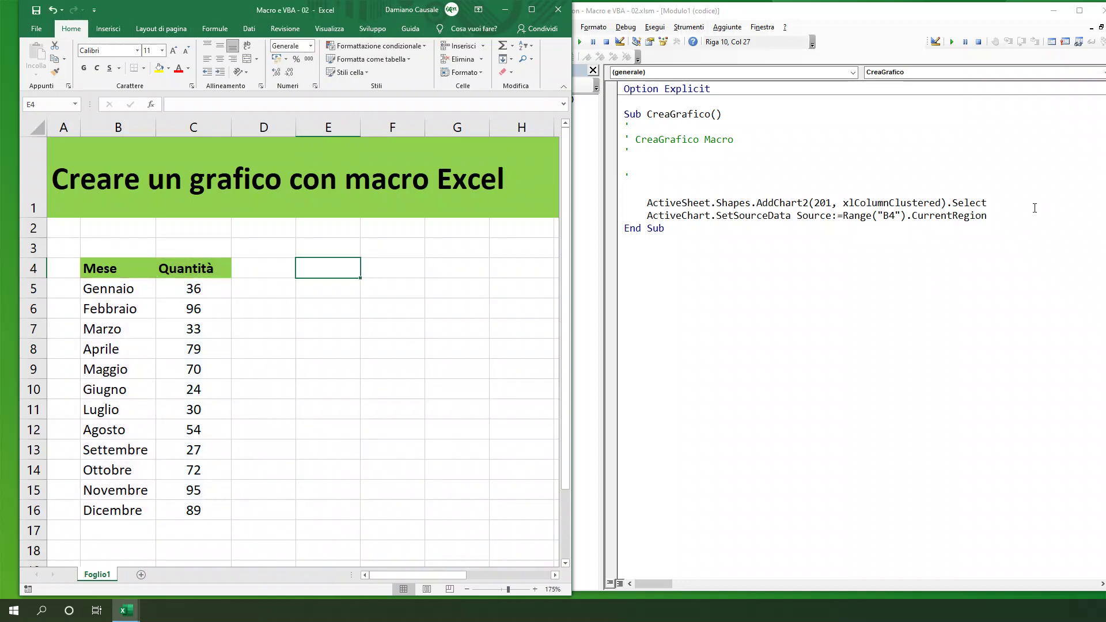
click(1012, 212)
Add blank lines before End Sub and paste the word Shapes copied from the AddChart2 line
key(Return)
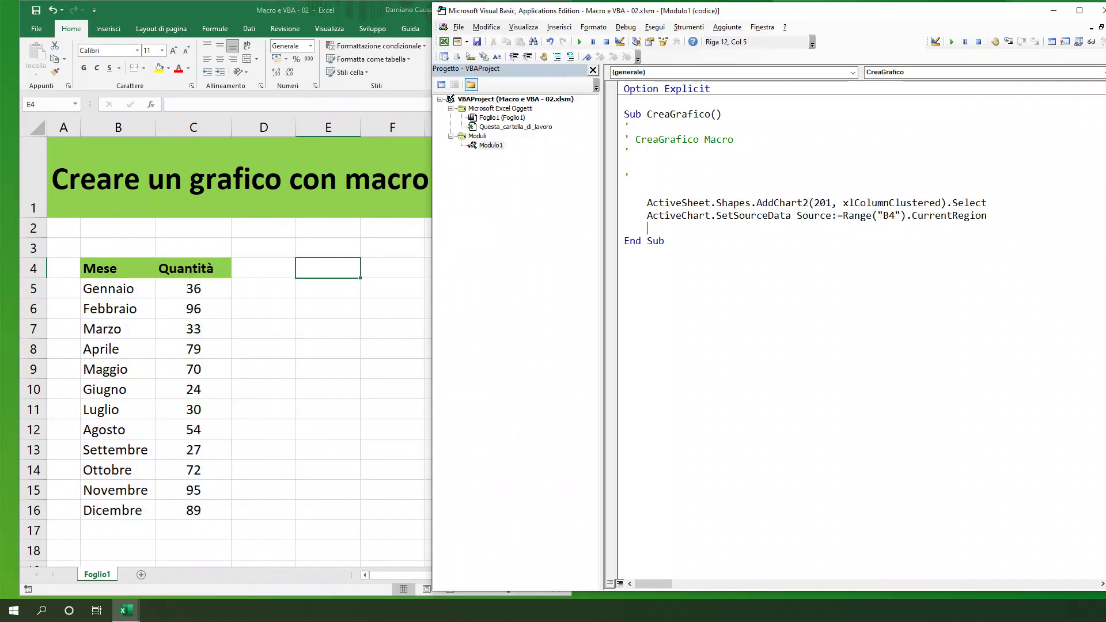
key(Return)
key(Return)
double_click(733, 203)
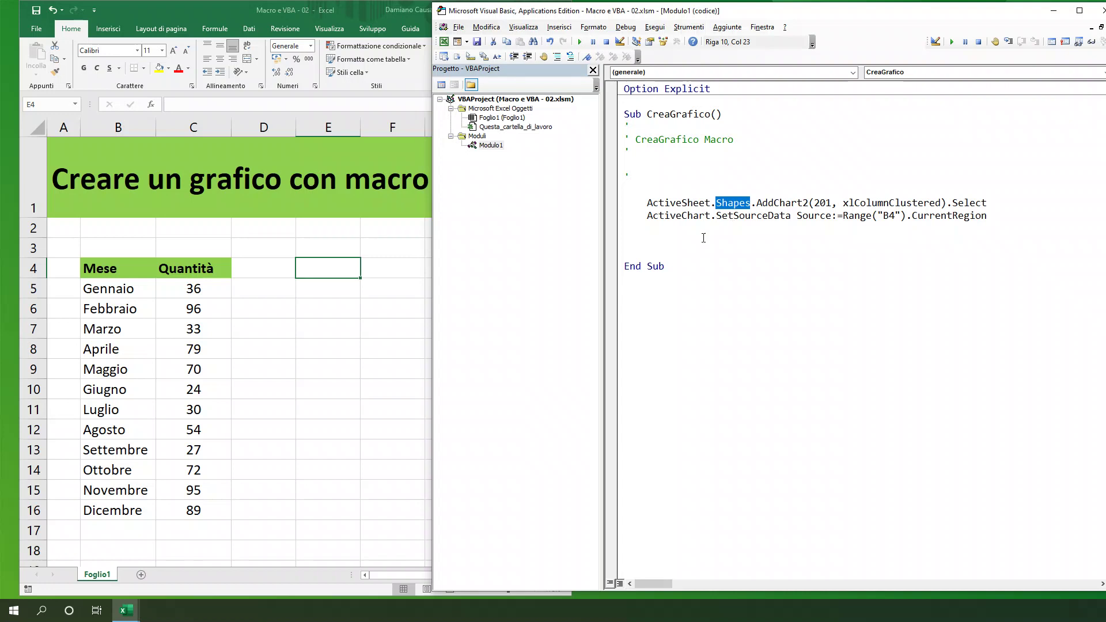
key(Down)
key(Down)
key(Down)
double_click(733, 203)
key(ctrl+c)
click(736, 239)
key(ctrl+v)
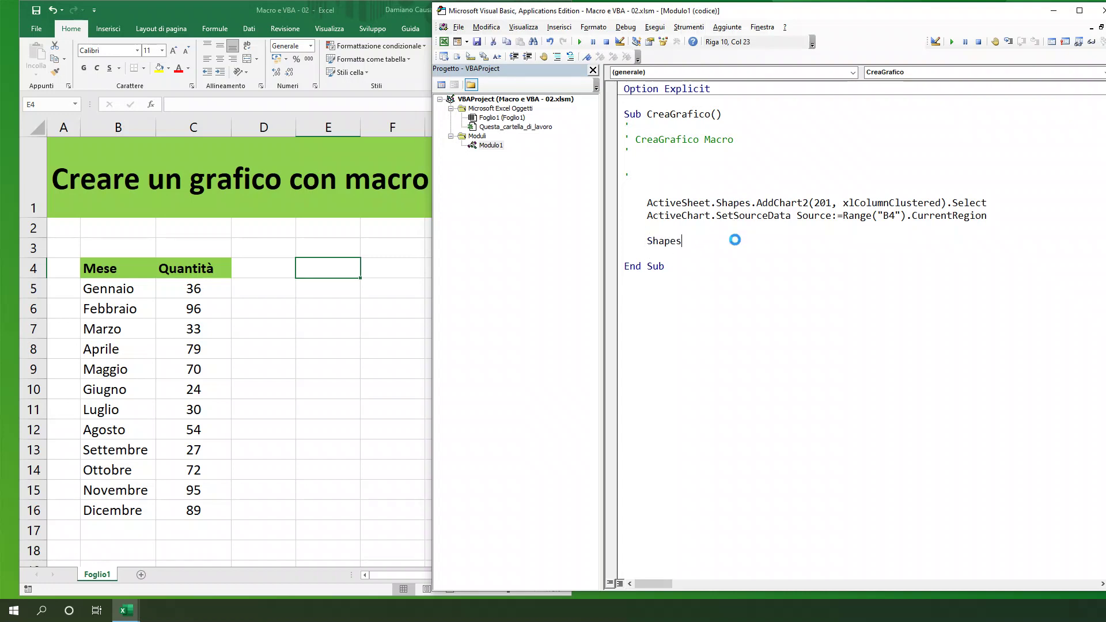
Complete the line as Shapes(1).Left = Range("E4").Left, finishing Left via IntelliSense
text(()
text(1).)
text(le)
text(f)
text(t =)
text(rang)
text(e(()
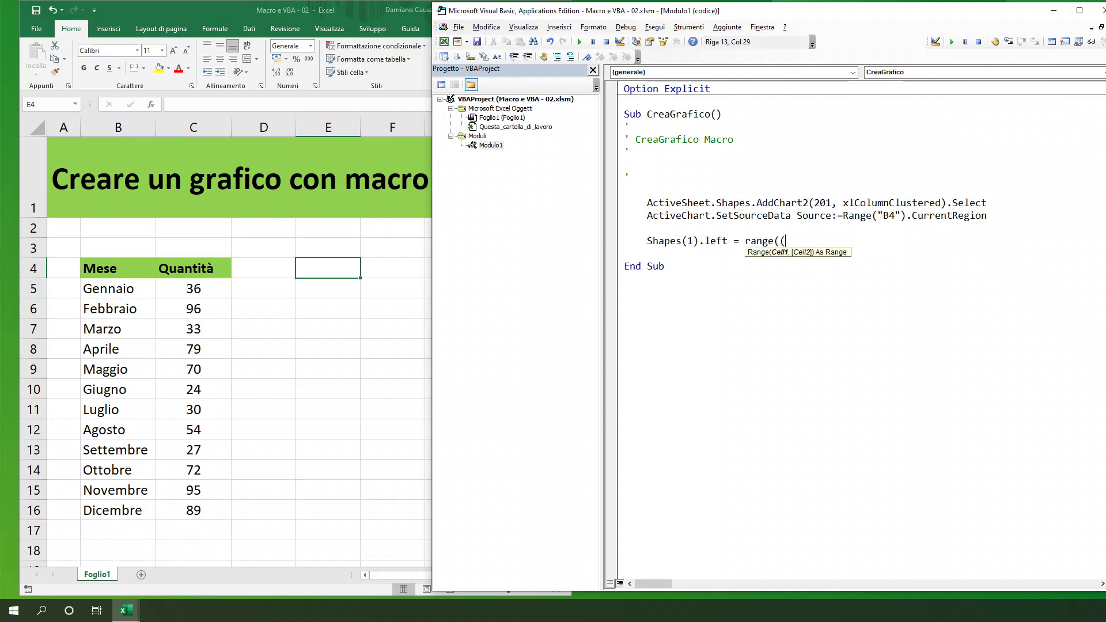
key(BackSpace)
text(")
text(E)
text(4"))
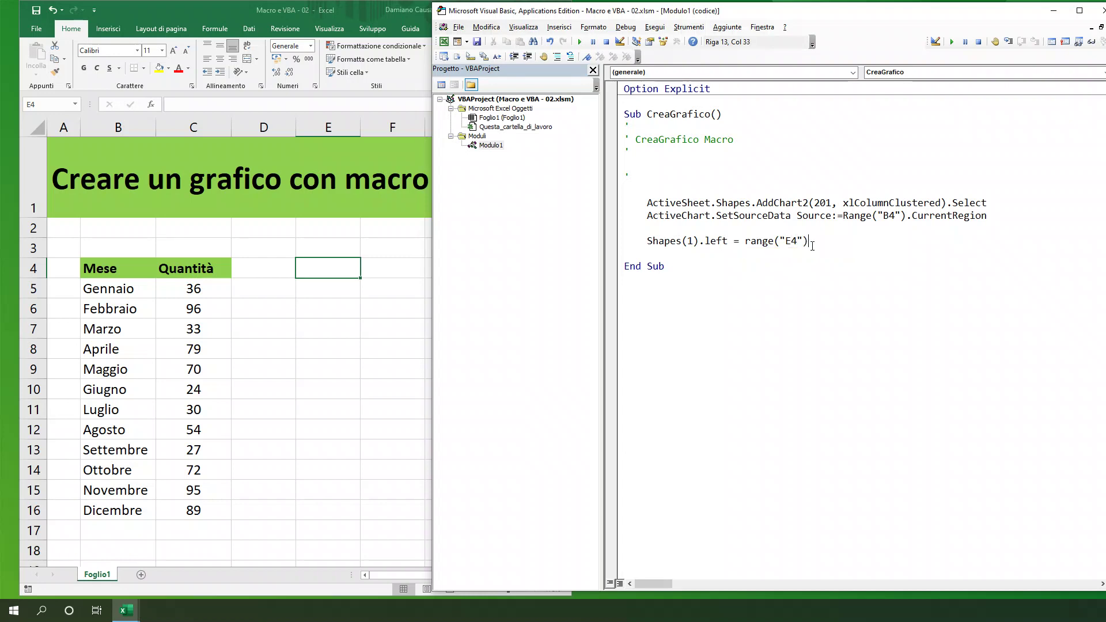
text(.)
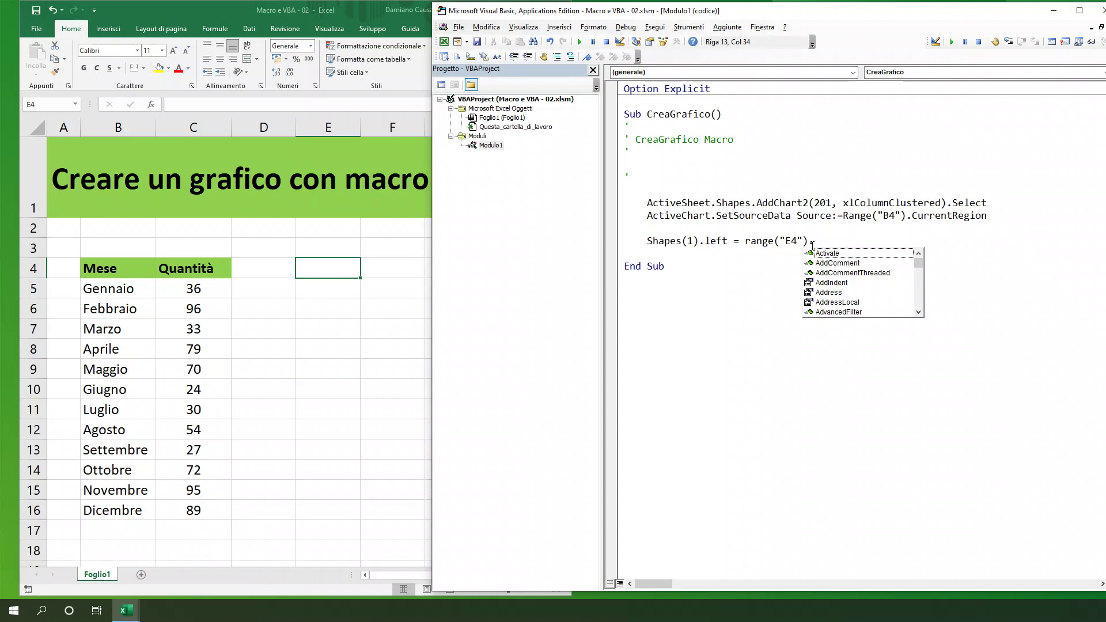
text(le)
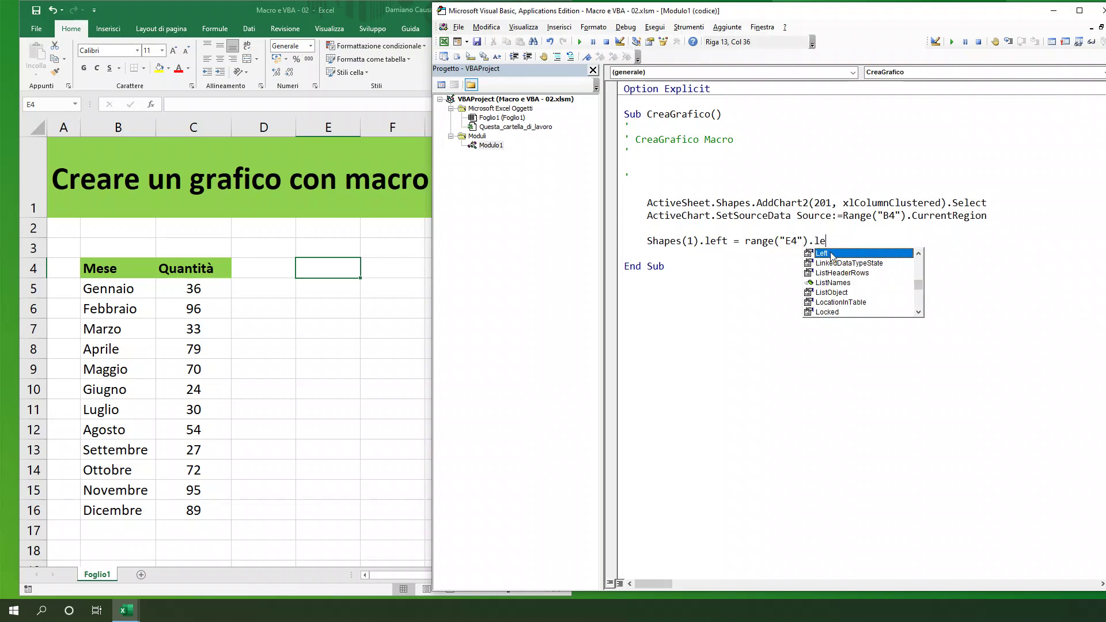
double_click(832, 253)
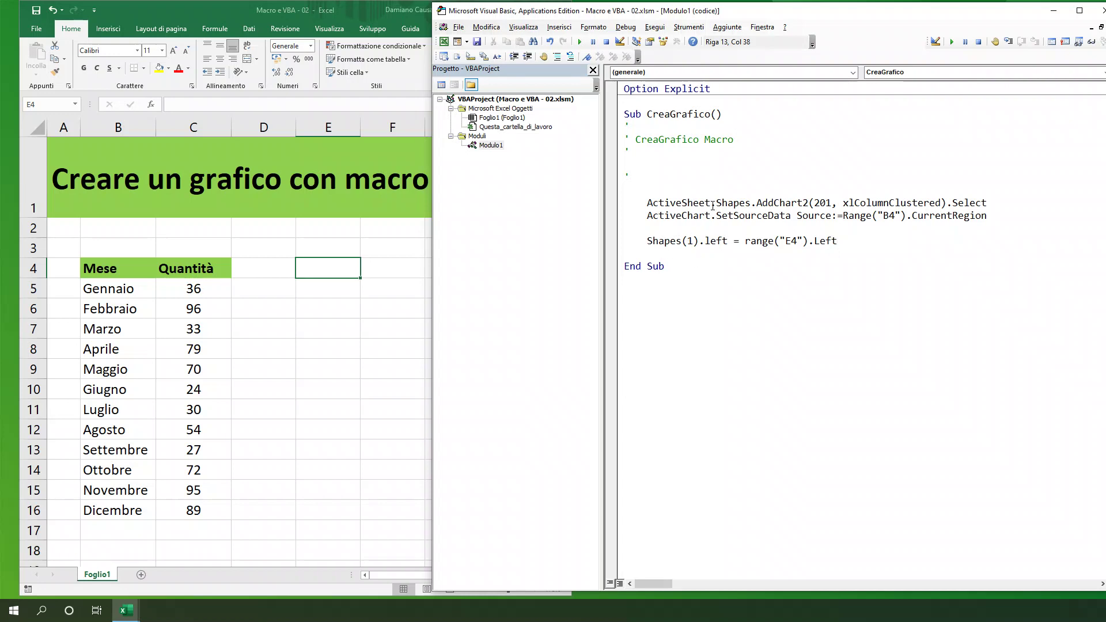
Select ActiveSheet. for reuse and undo an accidental move of the Range("E4").Left text
mouse_move(716, 203)
mouse_down()
mouse_move(647, 205)
mouse_move(648, 242)
mouse_up()
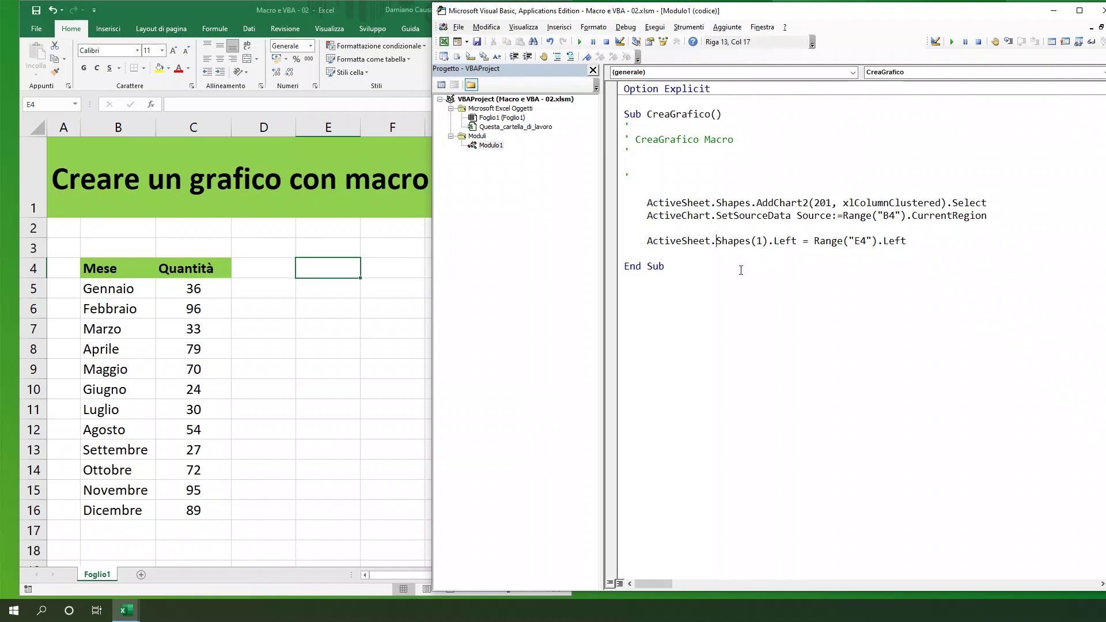
key(Down)
drag(910, 241, 742, 253)
key(ctrl+z)
Duplicate the Left line and change it to ActiveSheet.Shapes(1).Top = Range("E4").Top
click(620, 242)
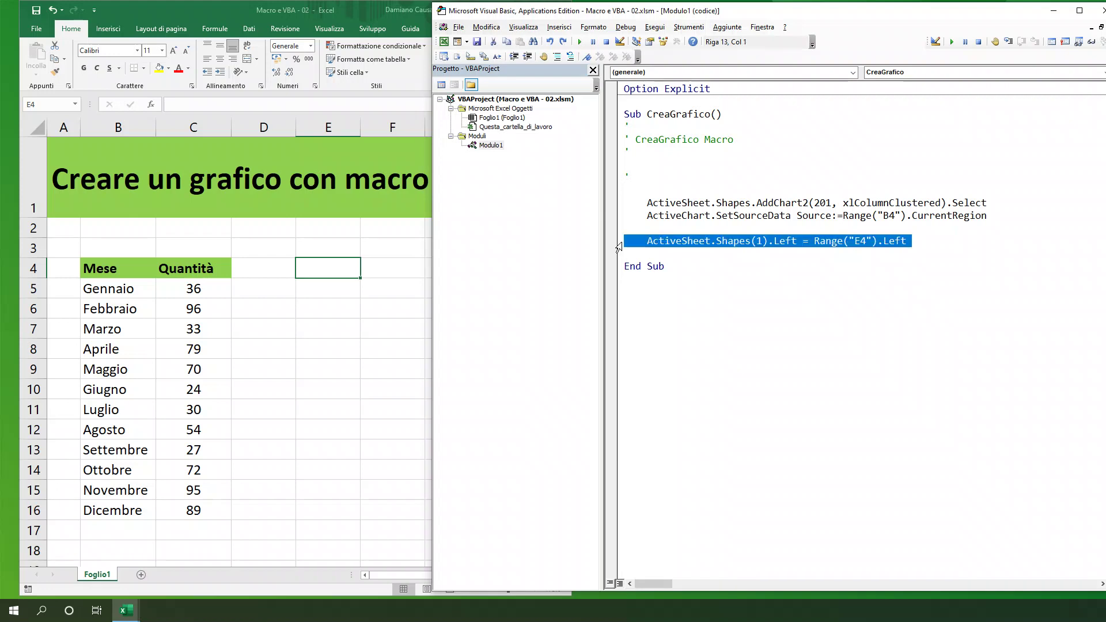
drag(639, 243, 638, 254)
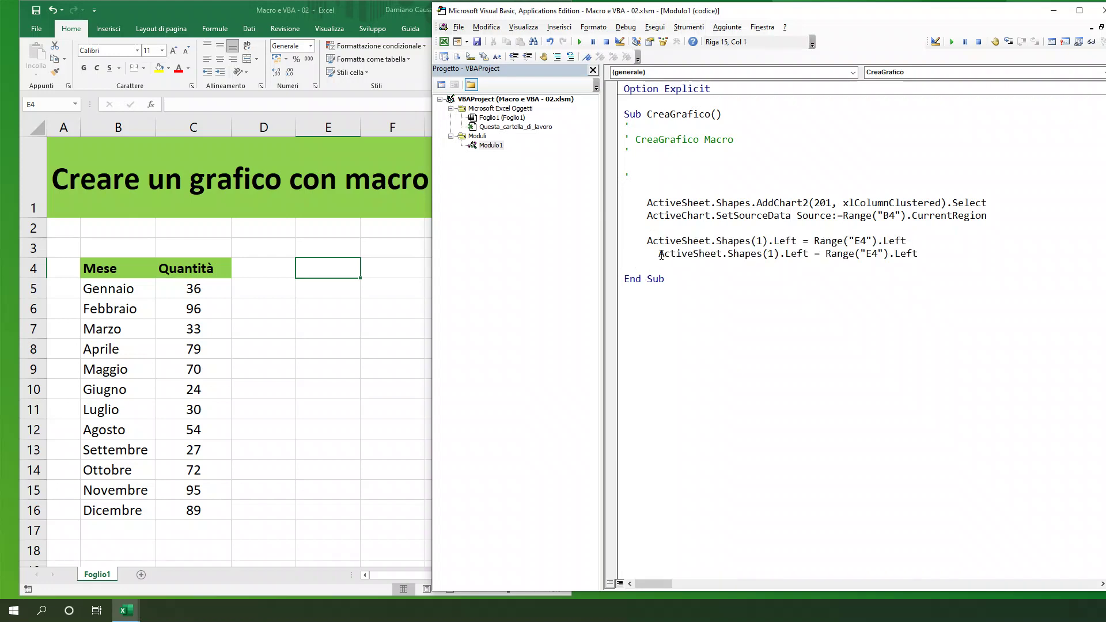
click(794, 255)
key(Left)
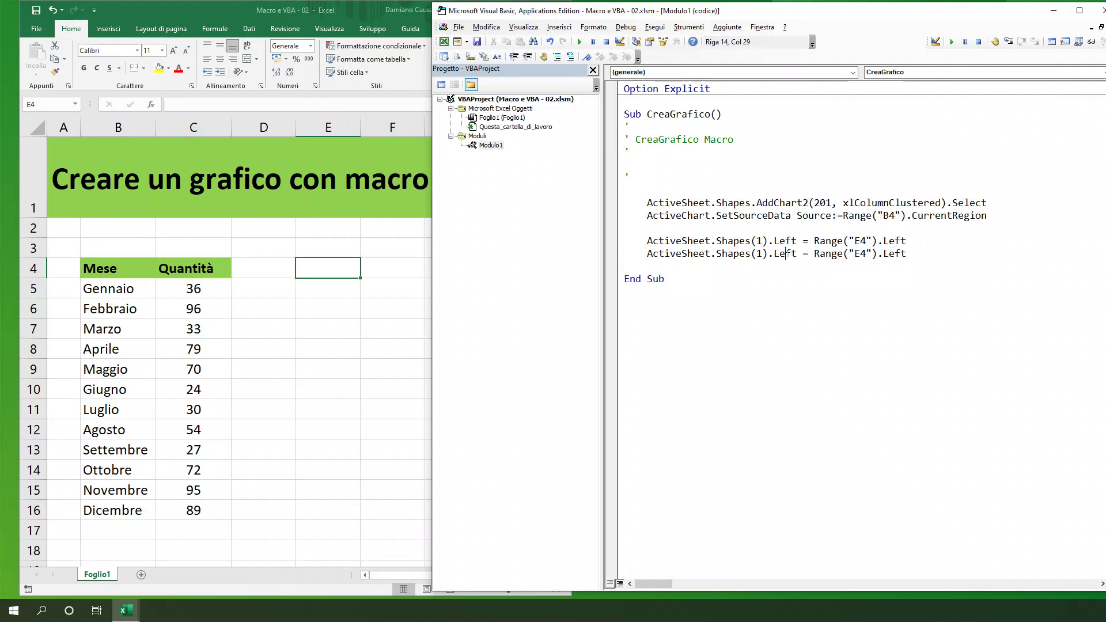
double_click(786, 254)
text(t)
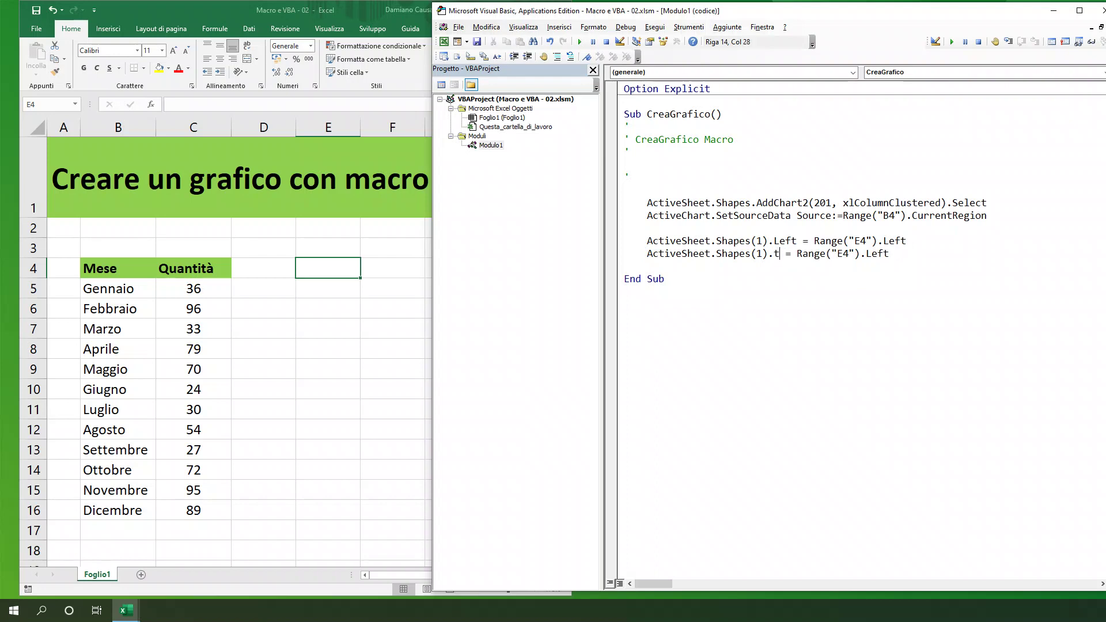
text(op)
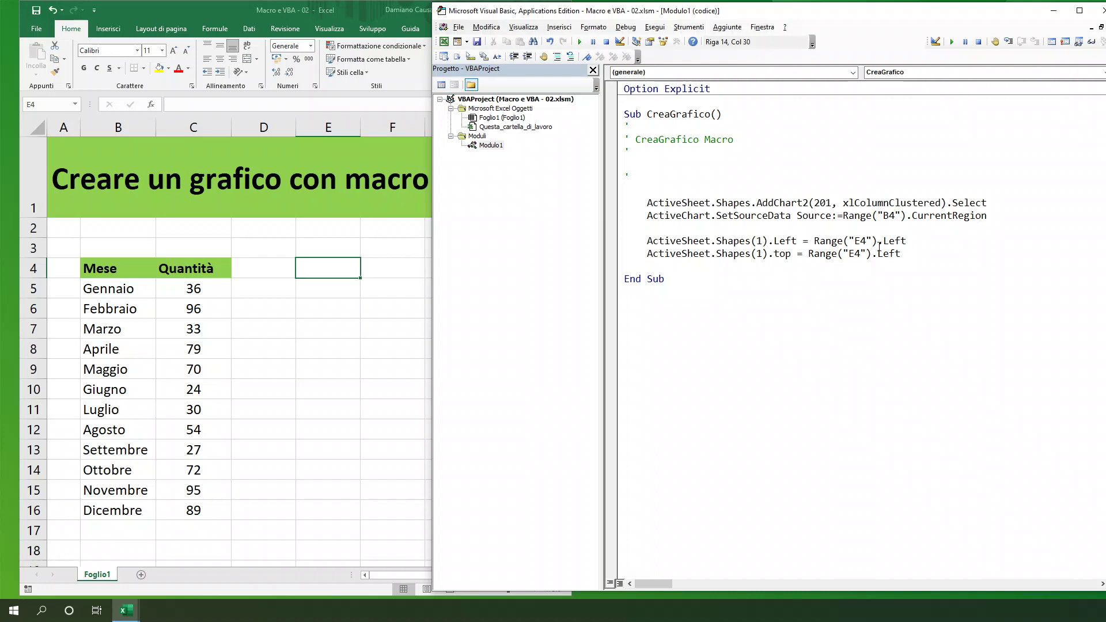
click(881, 250)
double_click(882, 253)
text(top)
click(842, 314)
click(288, 370)
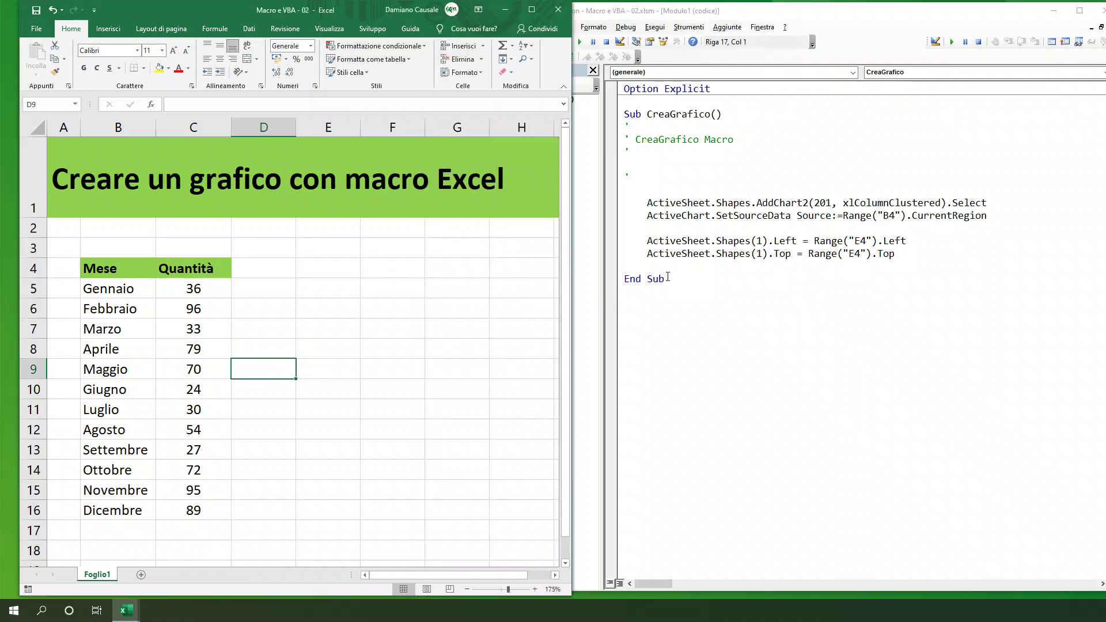
Run the updated CreaGrafico macro and check that the Quantità column chart now sits at cell E4
click(725, 253)
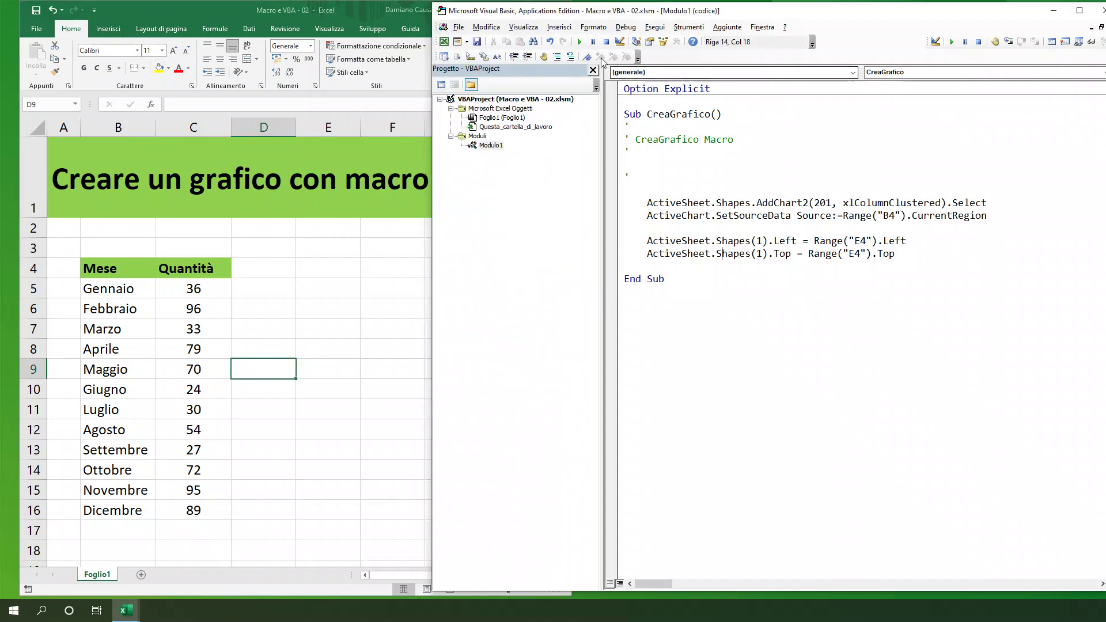
click(579, 42)
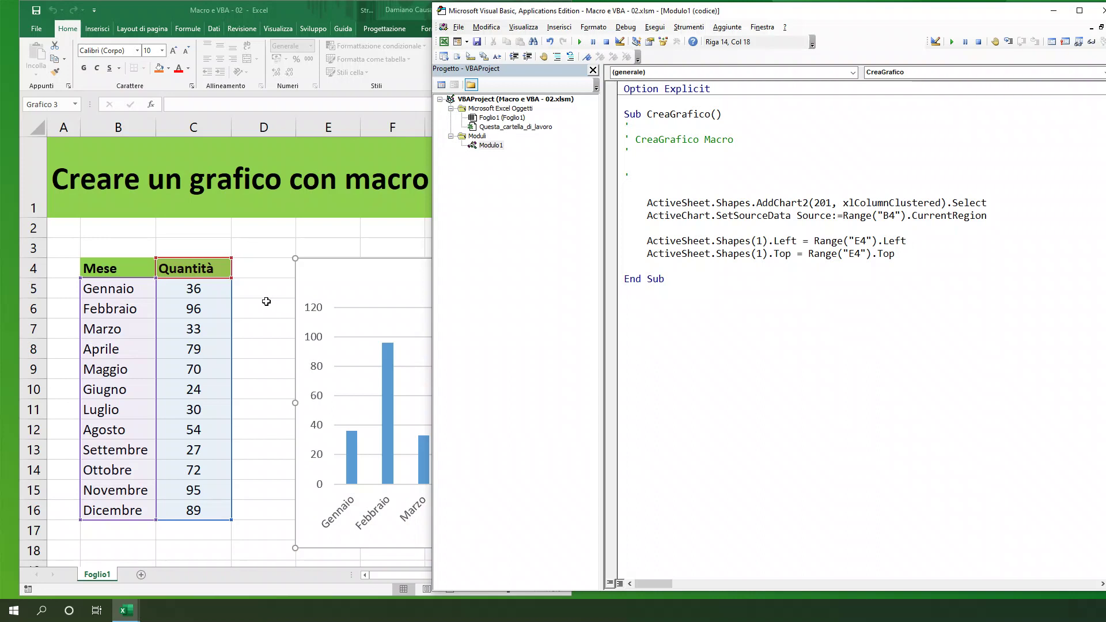
click(276, 283)
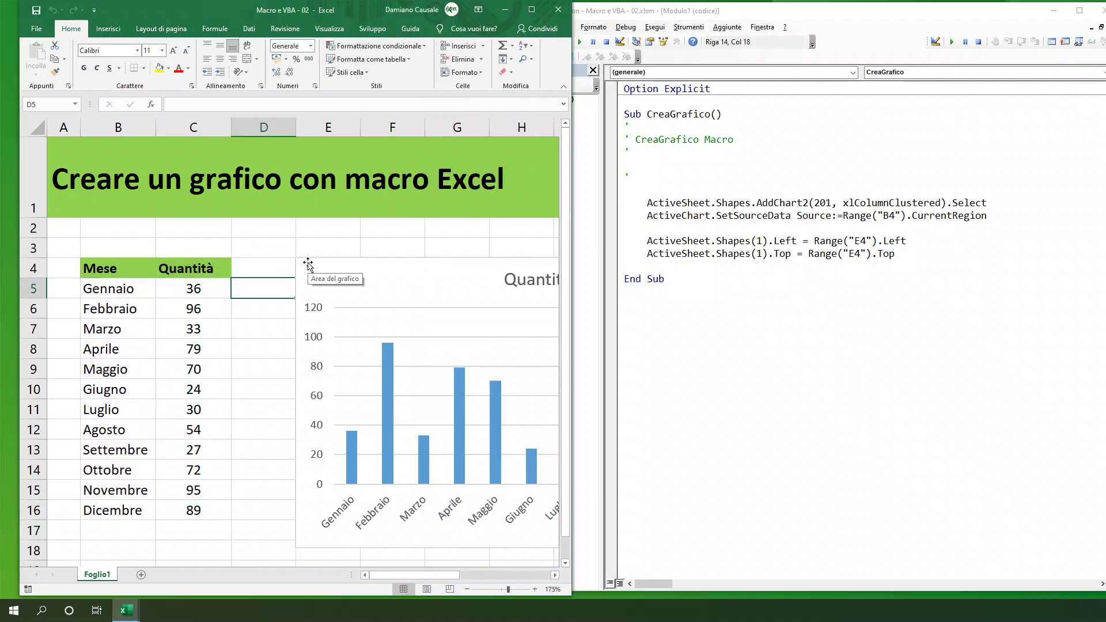
click(531, 11)
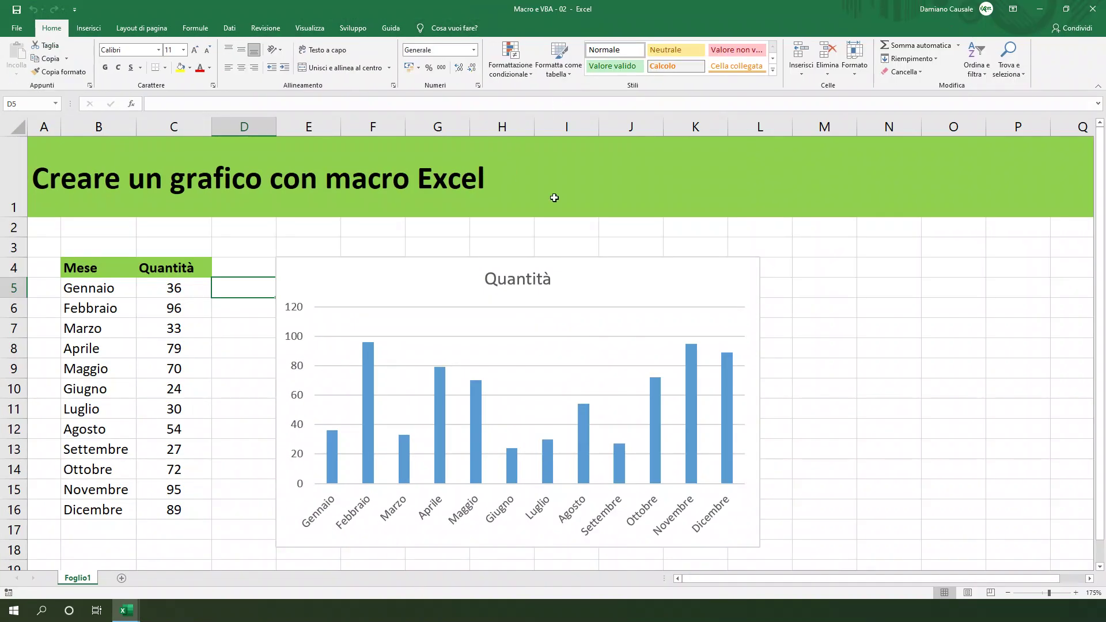
click(453, 243)
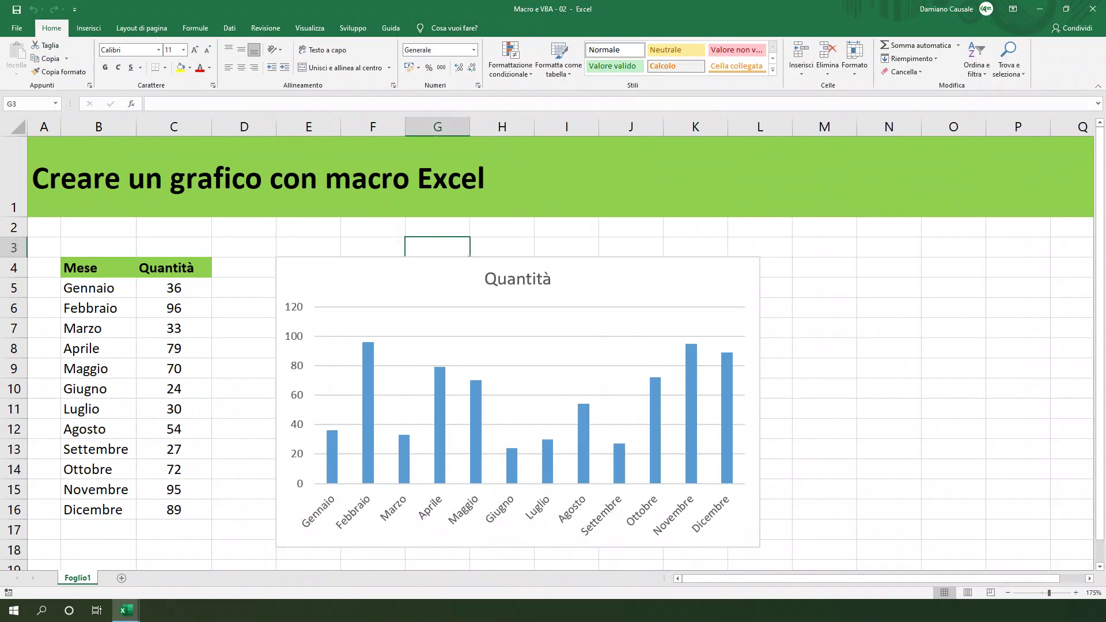
key(alt+F11)
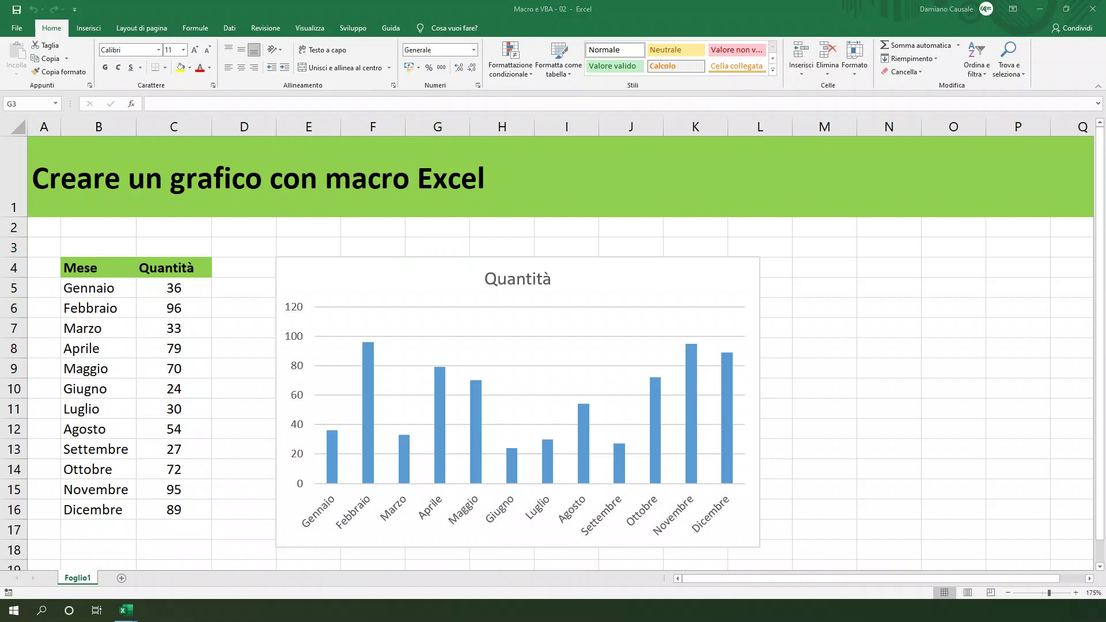